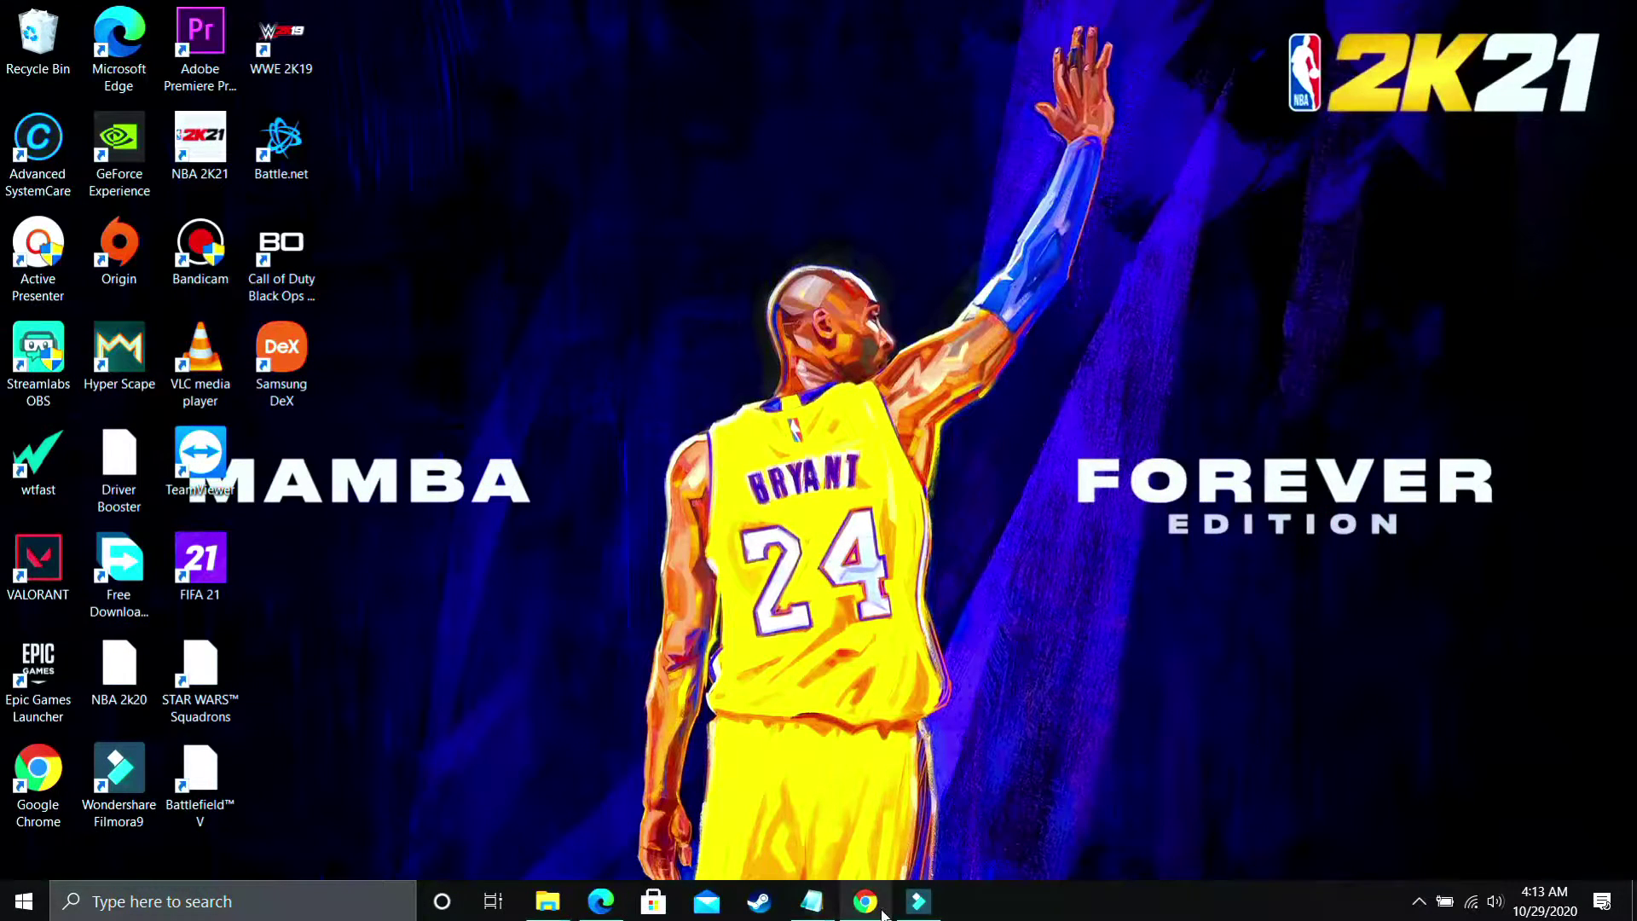
Switch between the pc optimizer results and the Advanced SystemCare video, then skip it to 5:02.
click(866, 902)
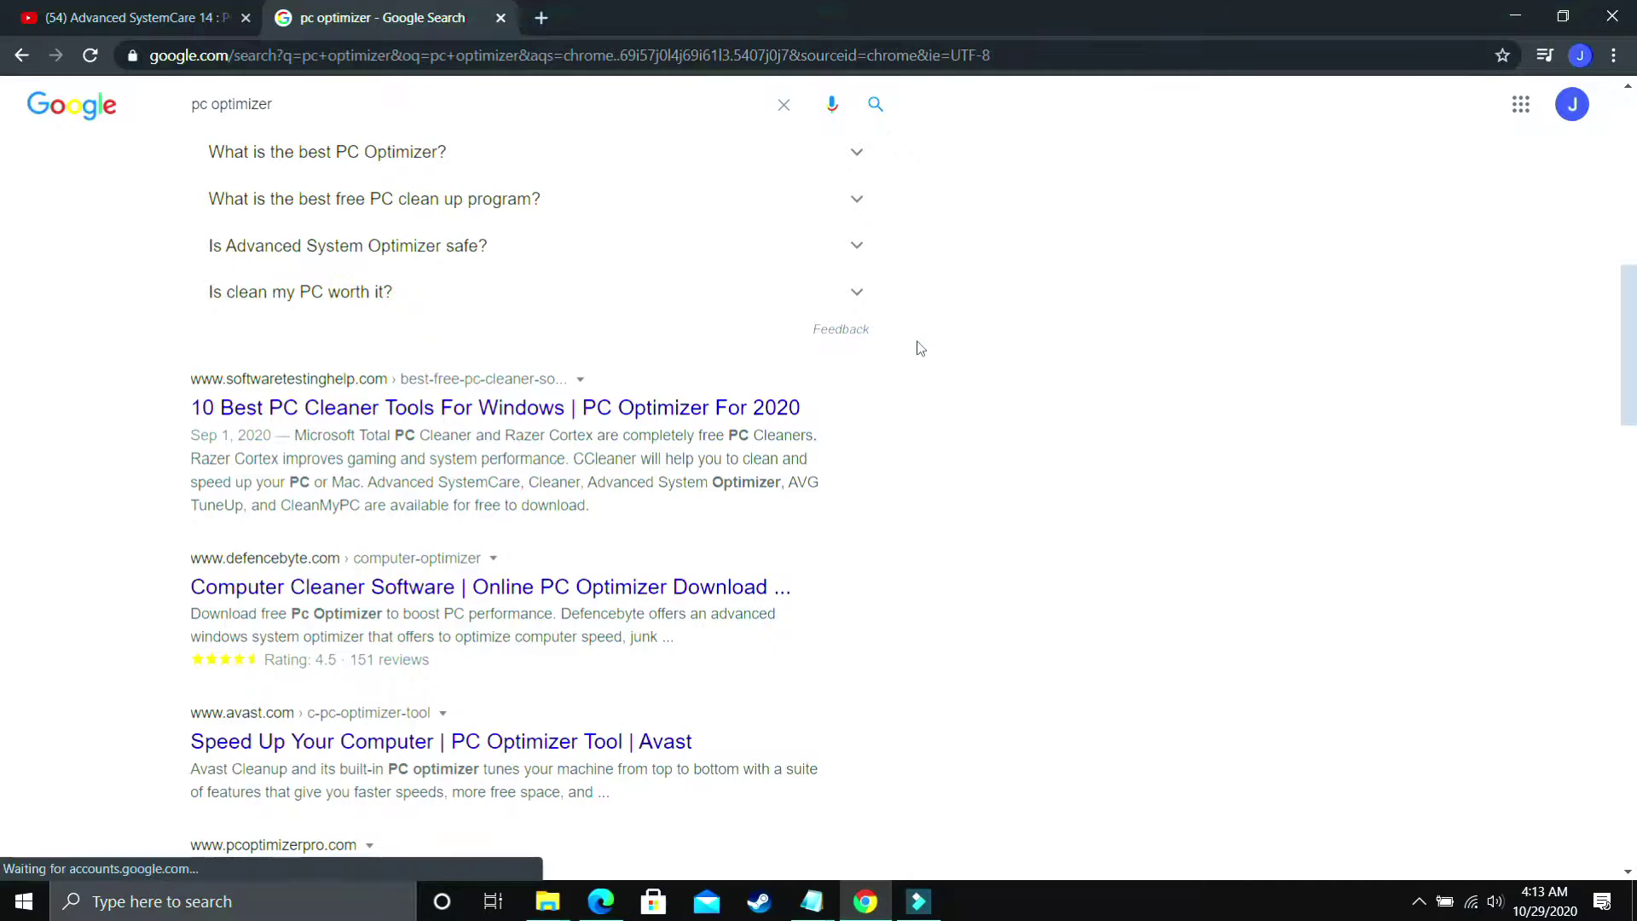
scroll(919, 348, up, 2)
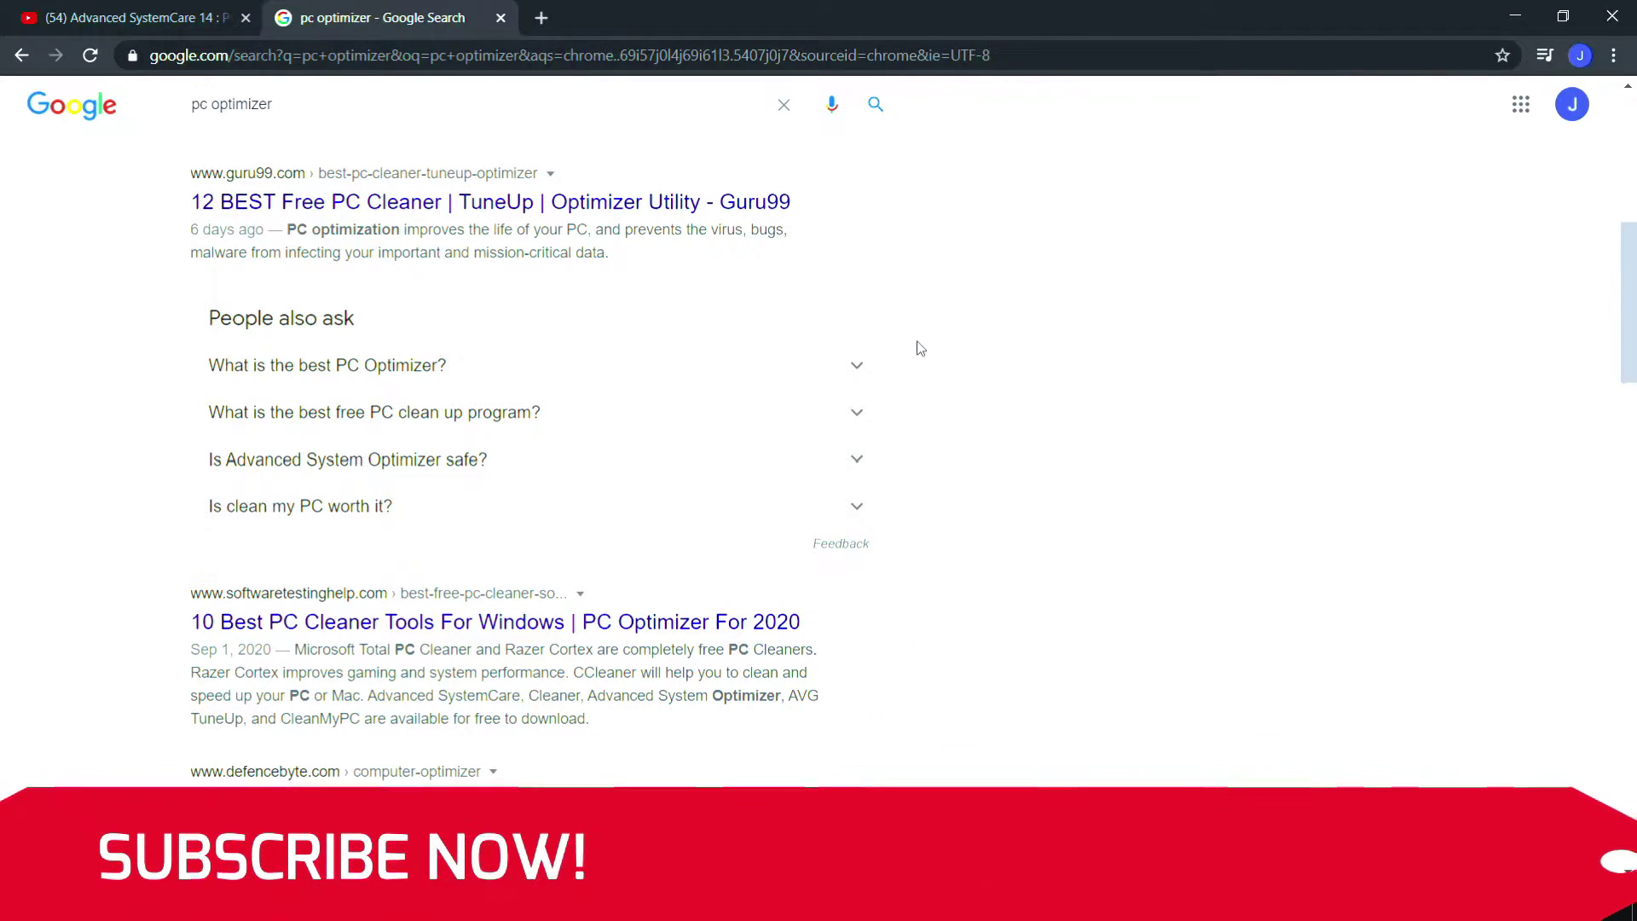
scroll(917, 348, up, 5)
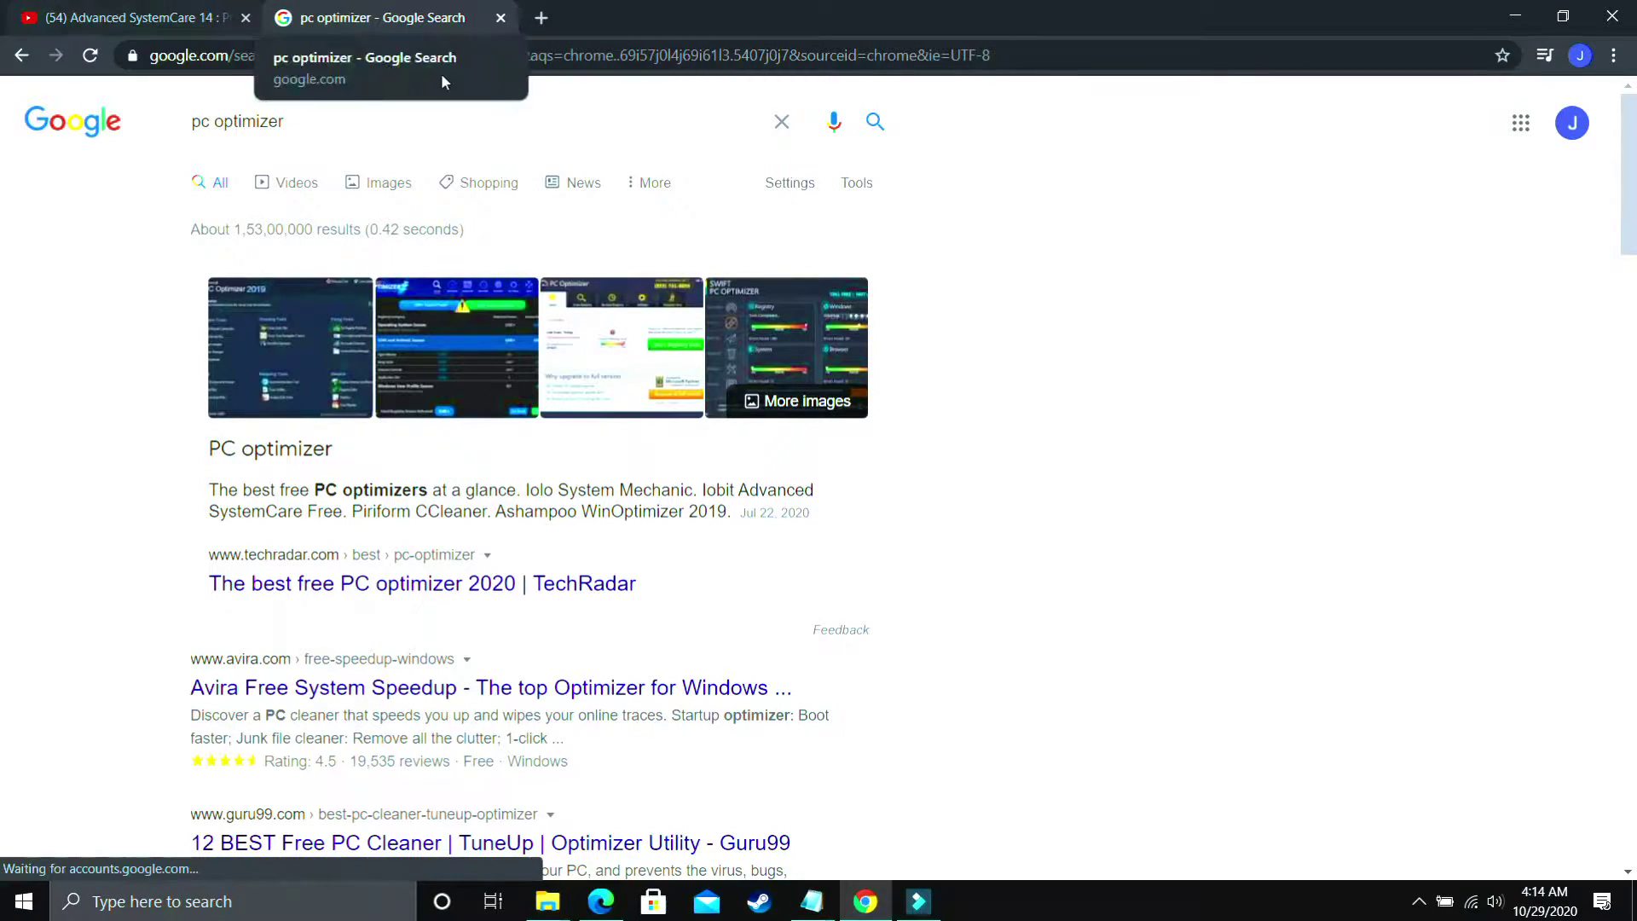
click(127, 16)
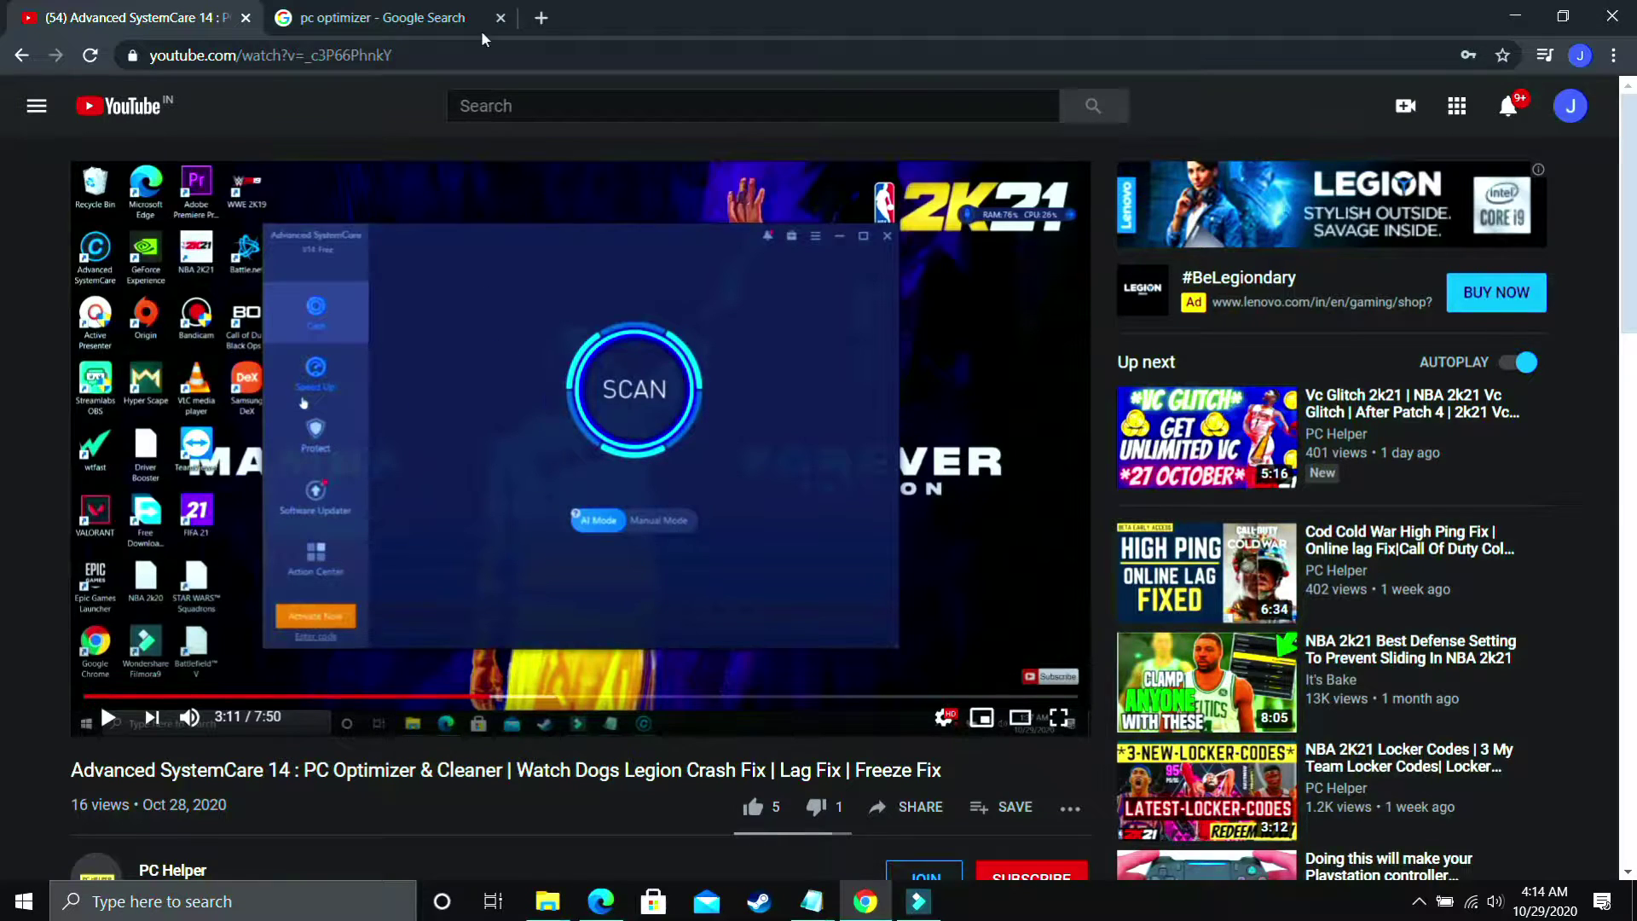
click(385, 17)
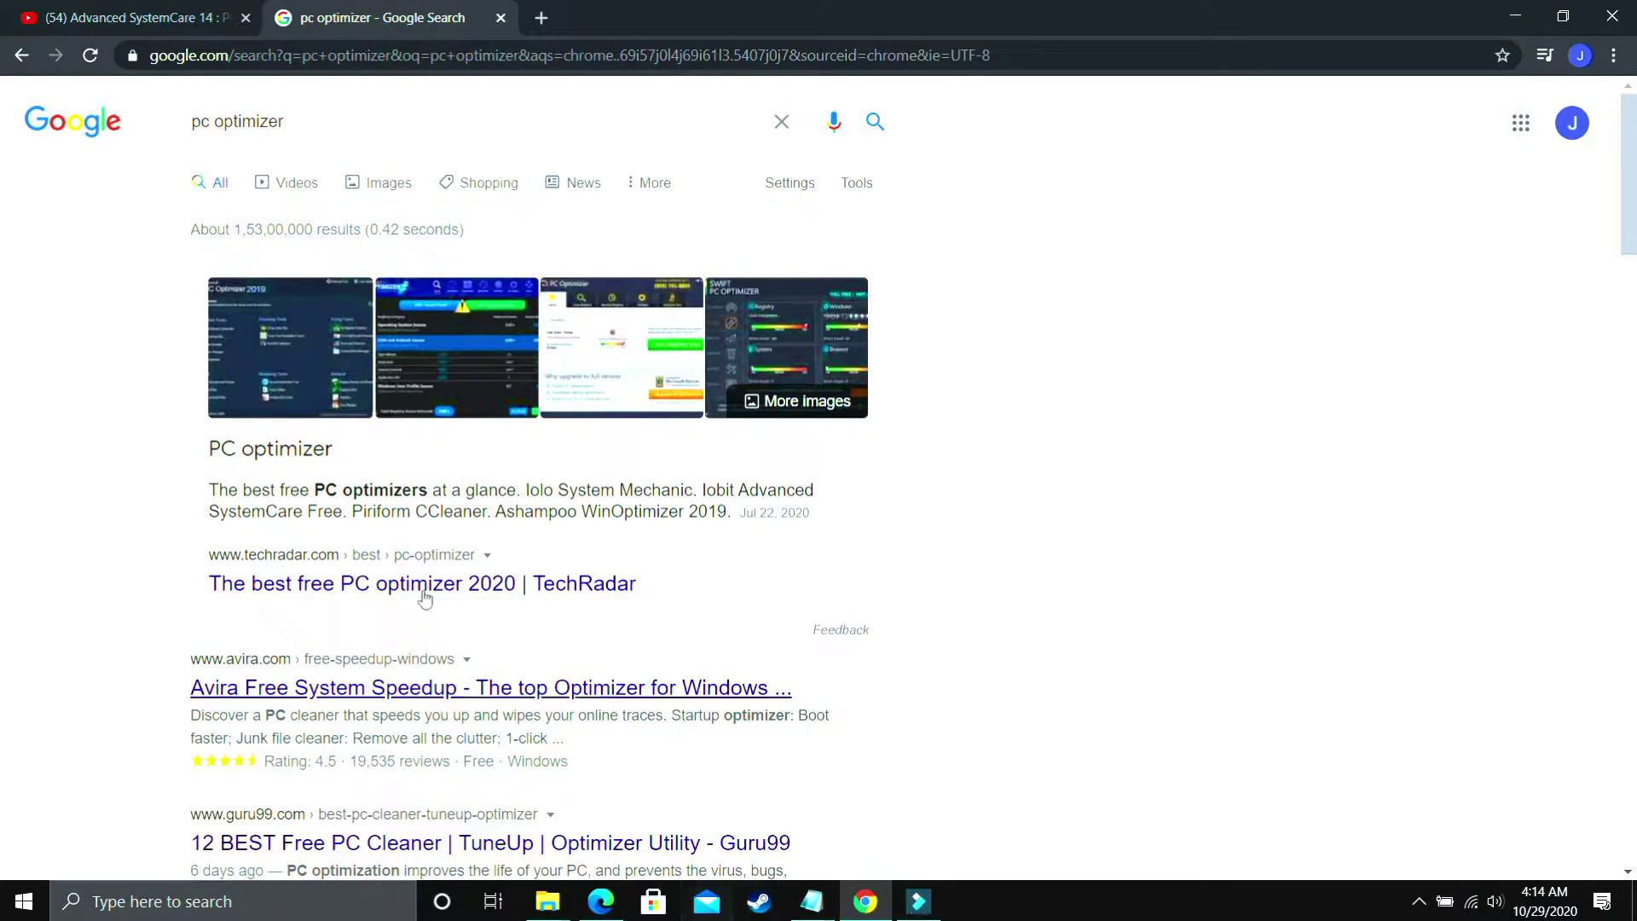
scroll(448, 538, down, 5)
scroll(168, 537, down, 4)
click(141, 17)
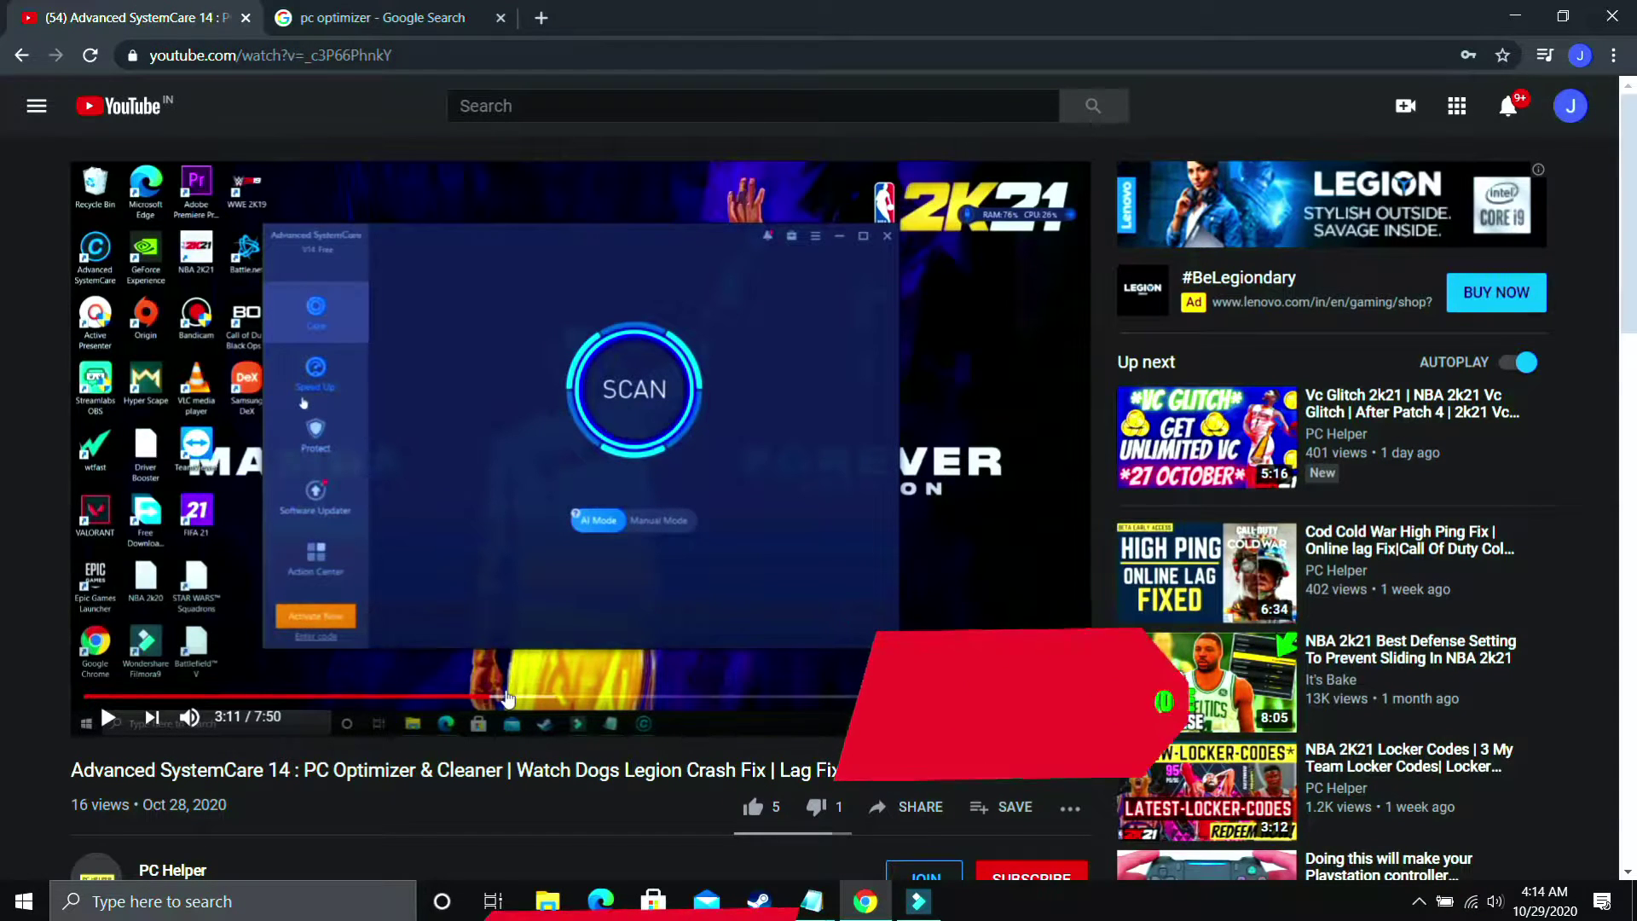
drag(505, 697, 788, 695)
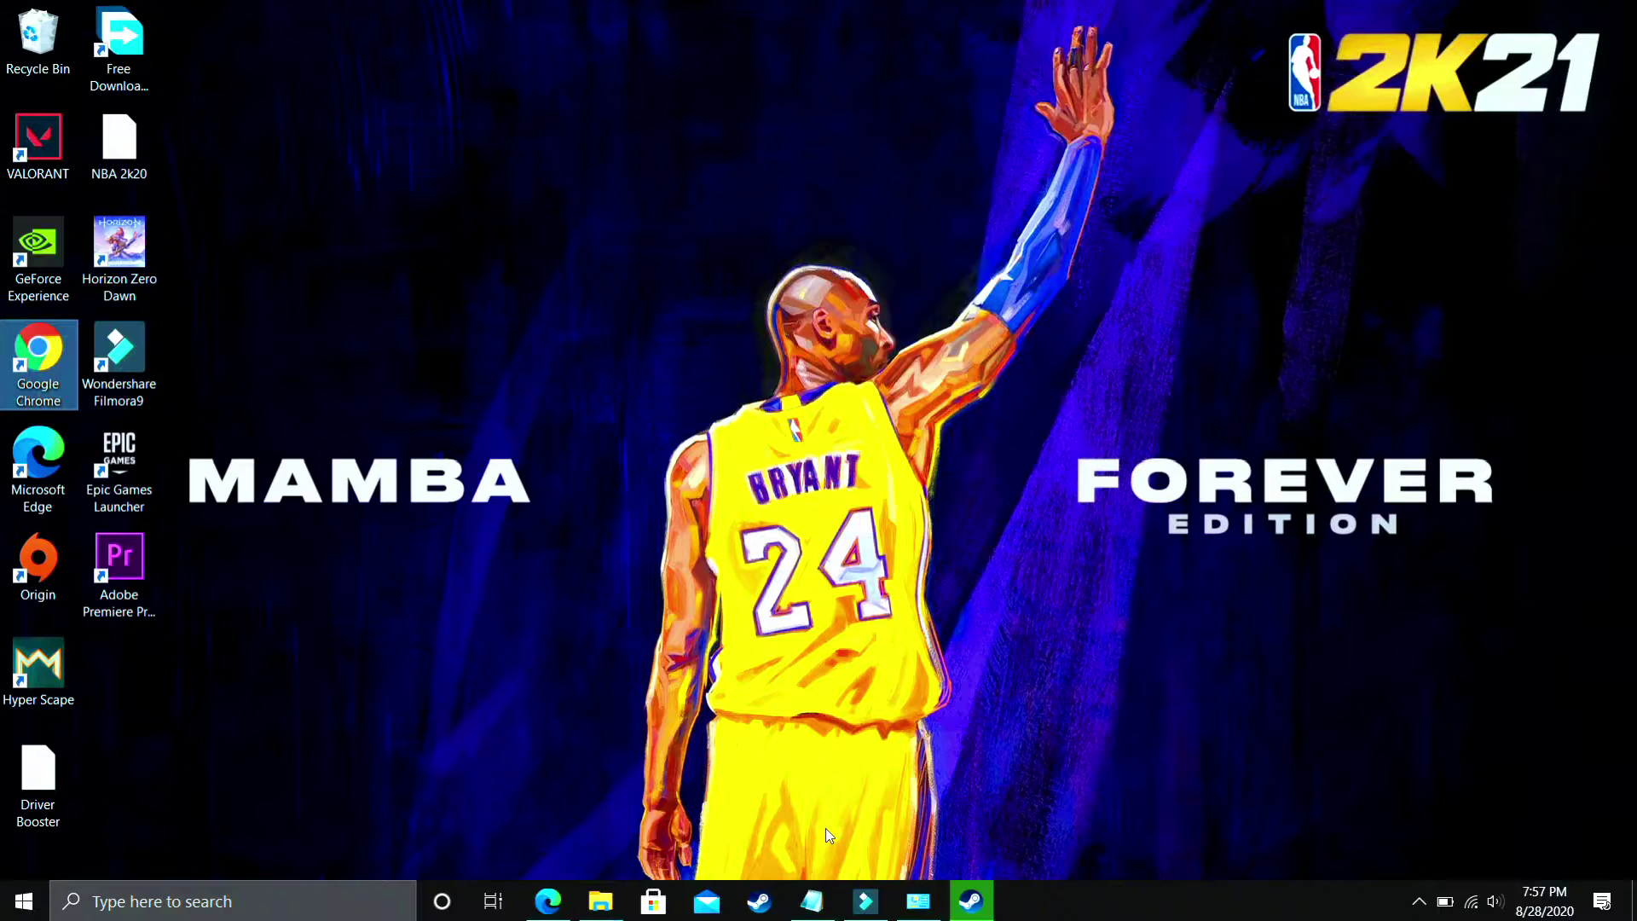
From the D Drive material Explorer window, open This PC's Properties.
click(601, 901)
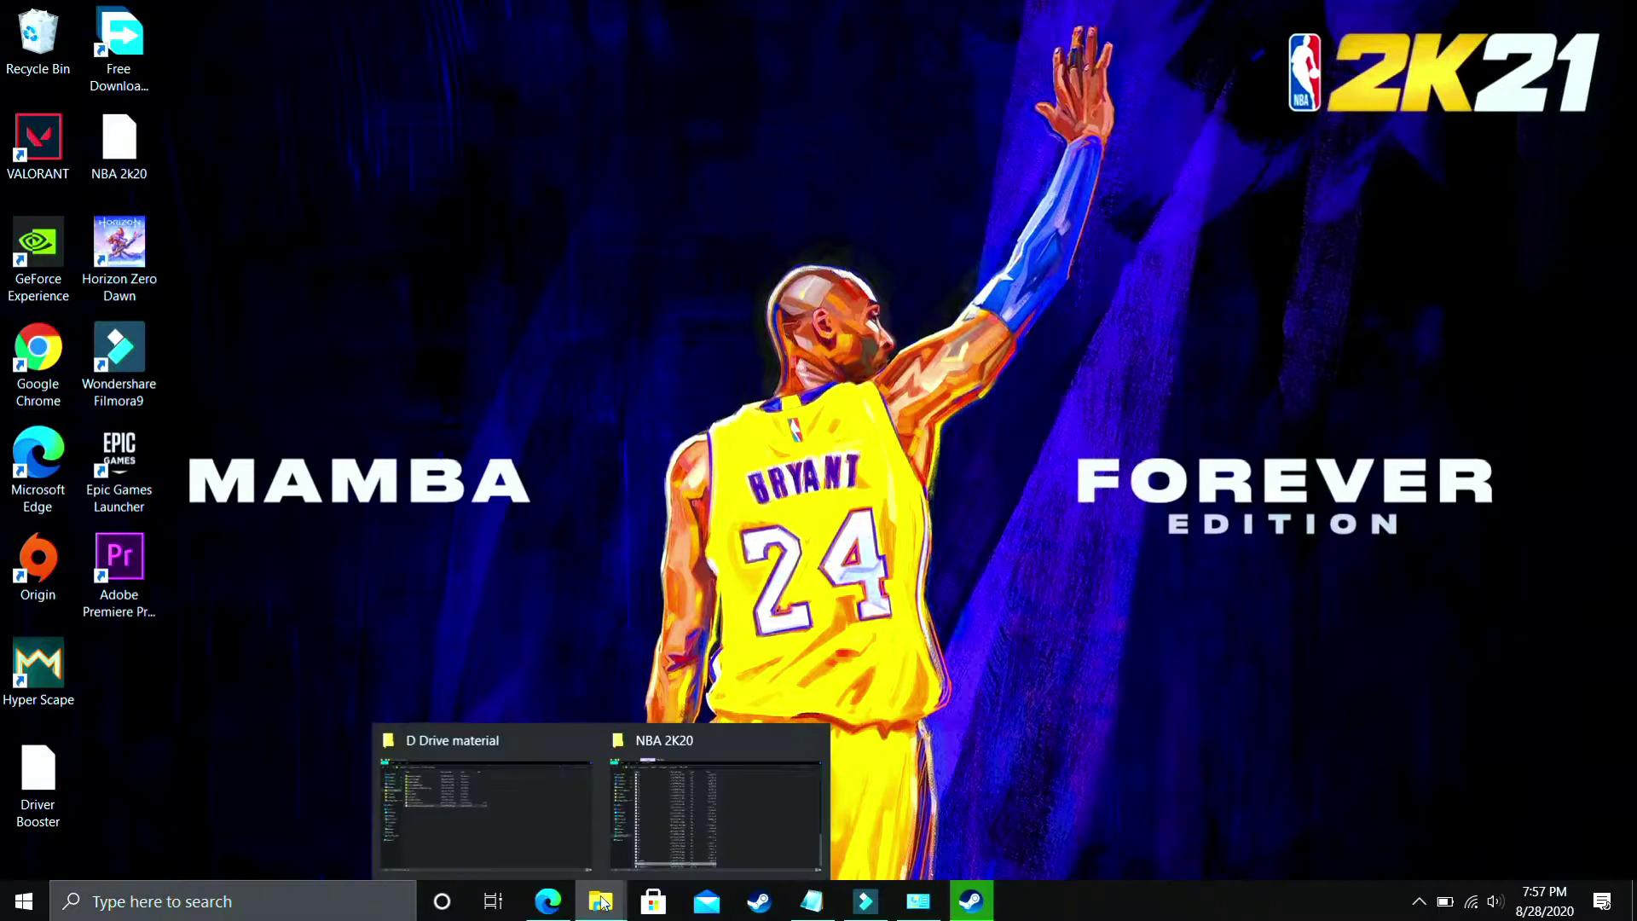
click(484, 813)
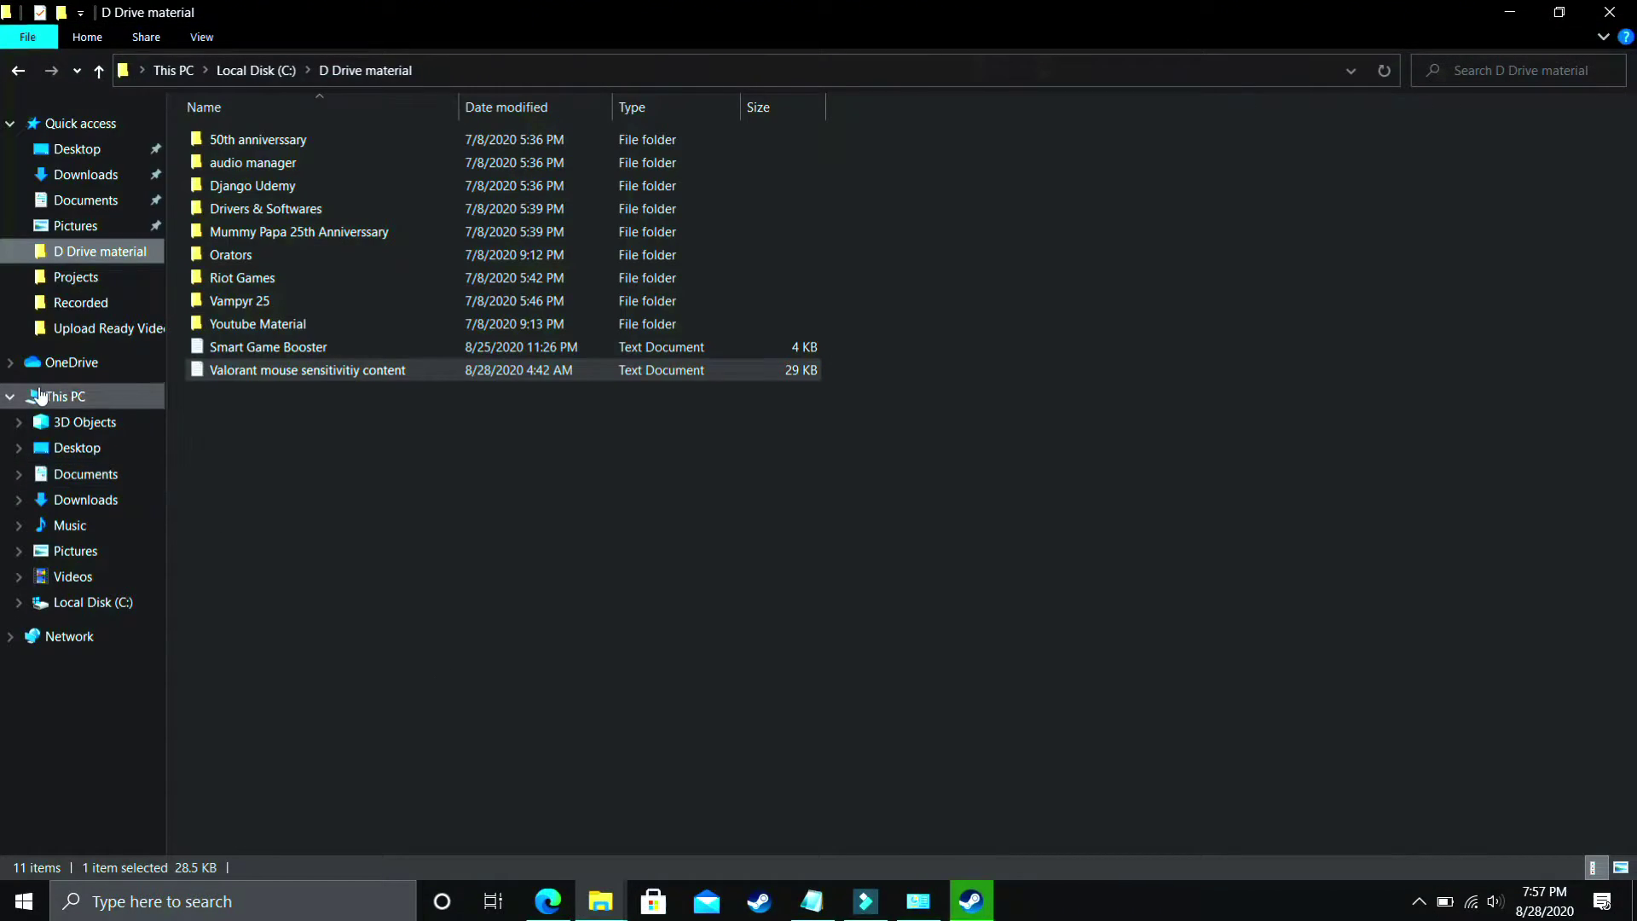
right_click(43, 396)
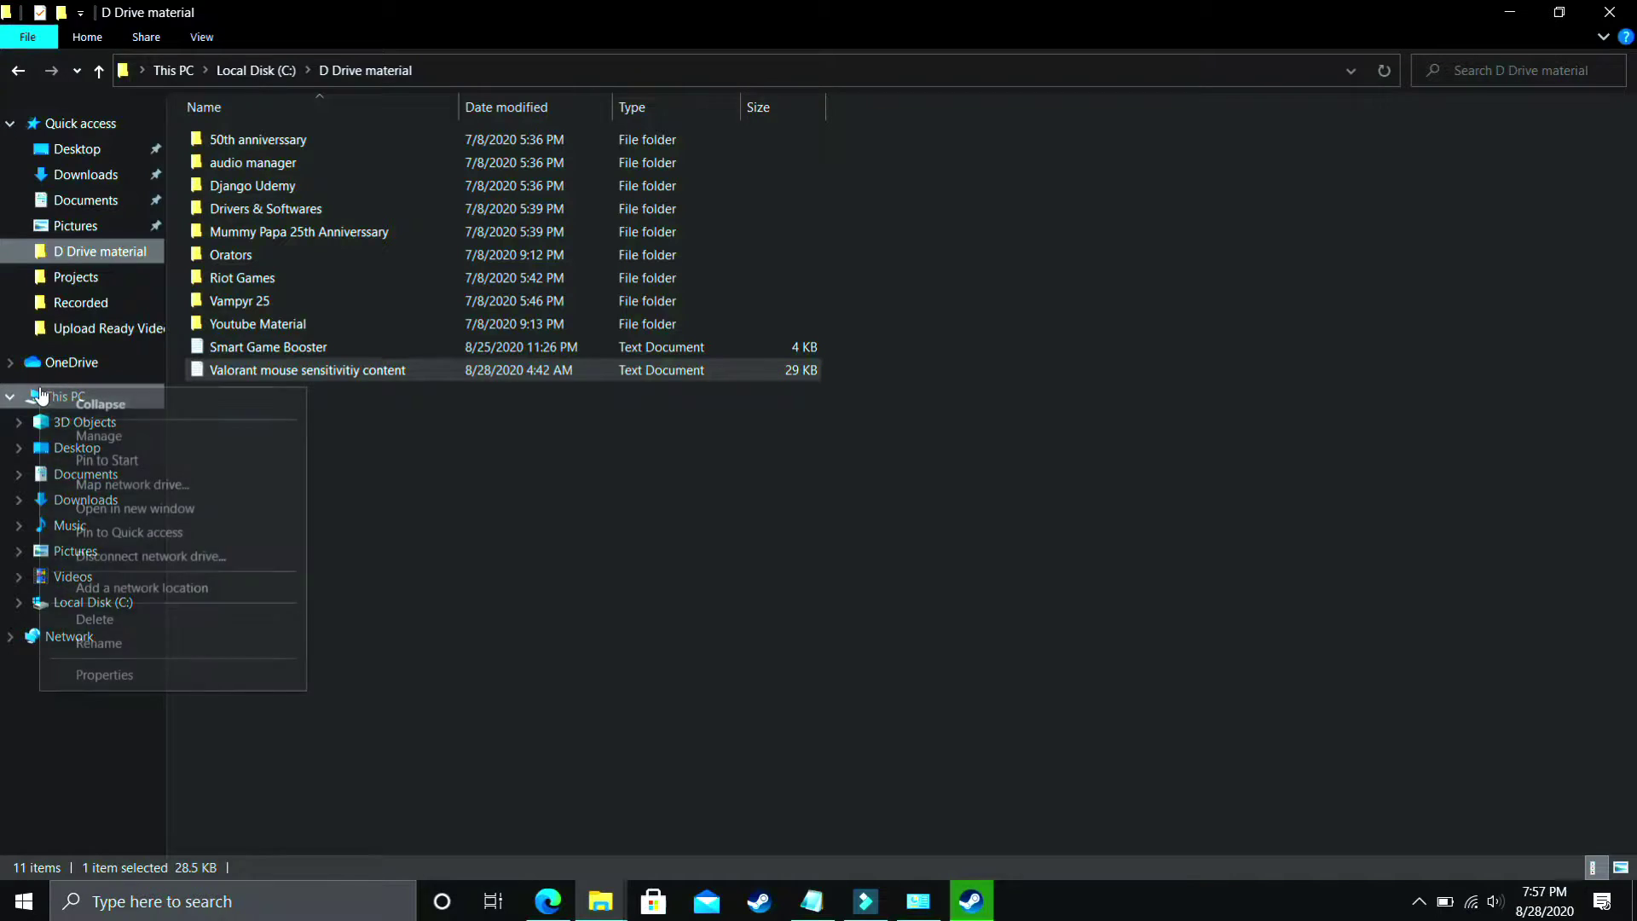
click(104, 674)
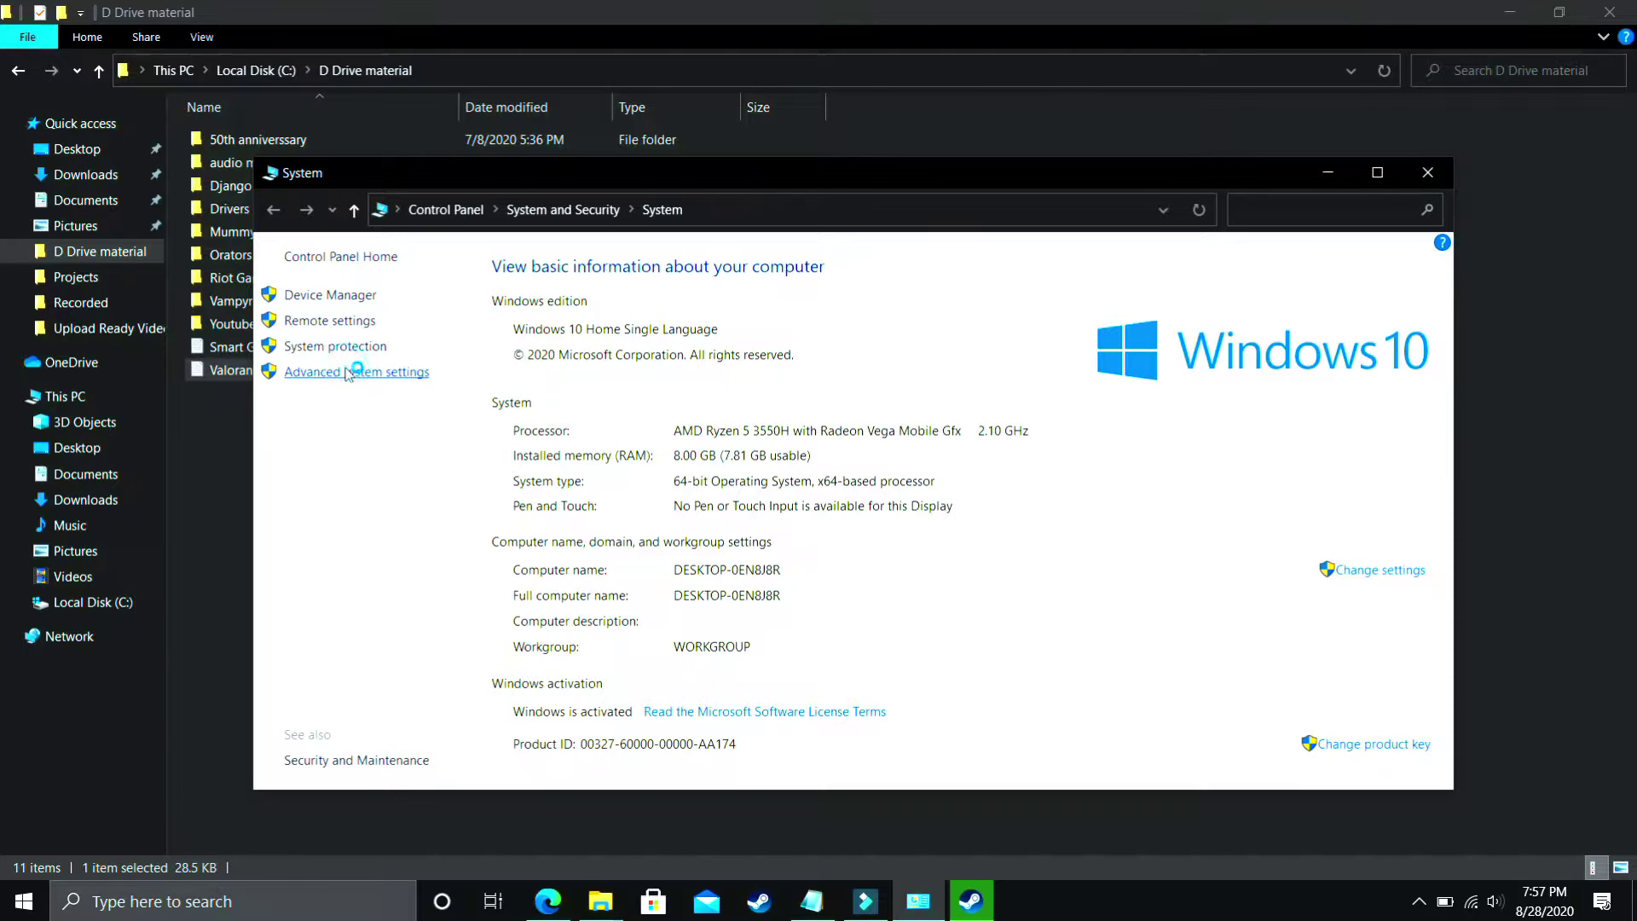
Reach the Performance Options Advanced tab via Advanced system settings, keeping scheduling on Programs.
click(346, 373)
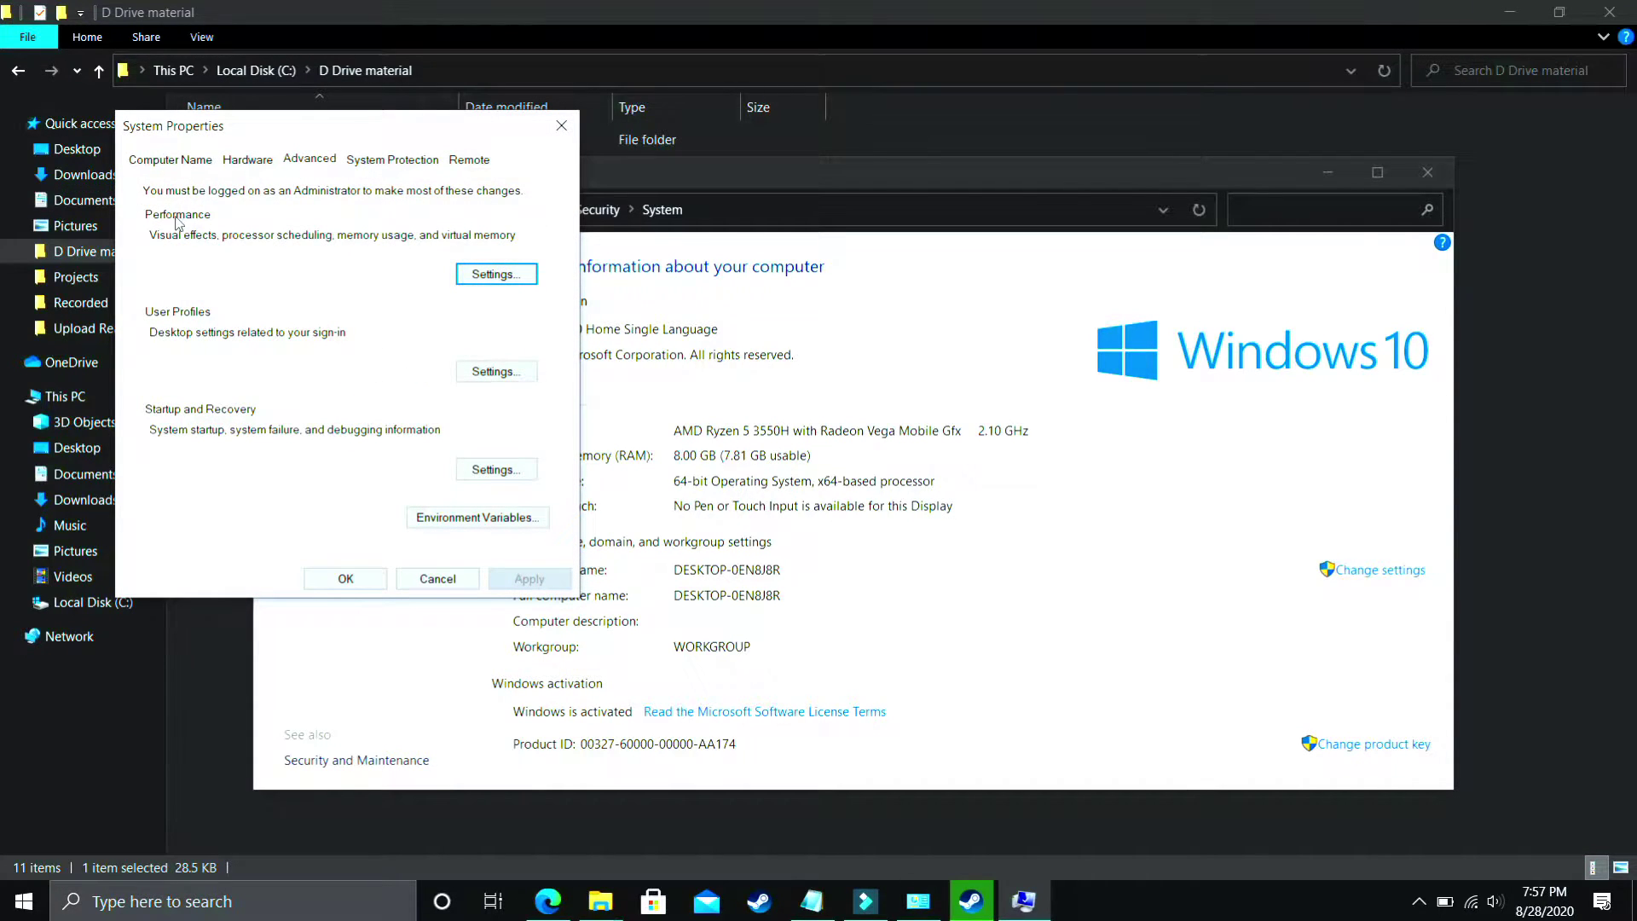
click(496, 275)
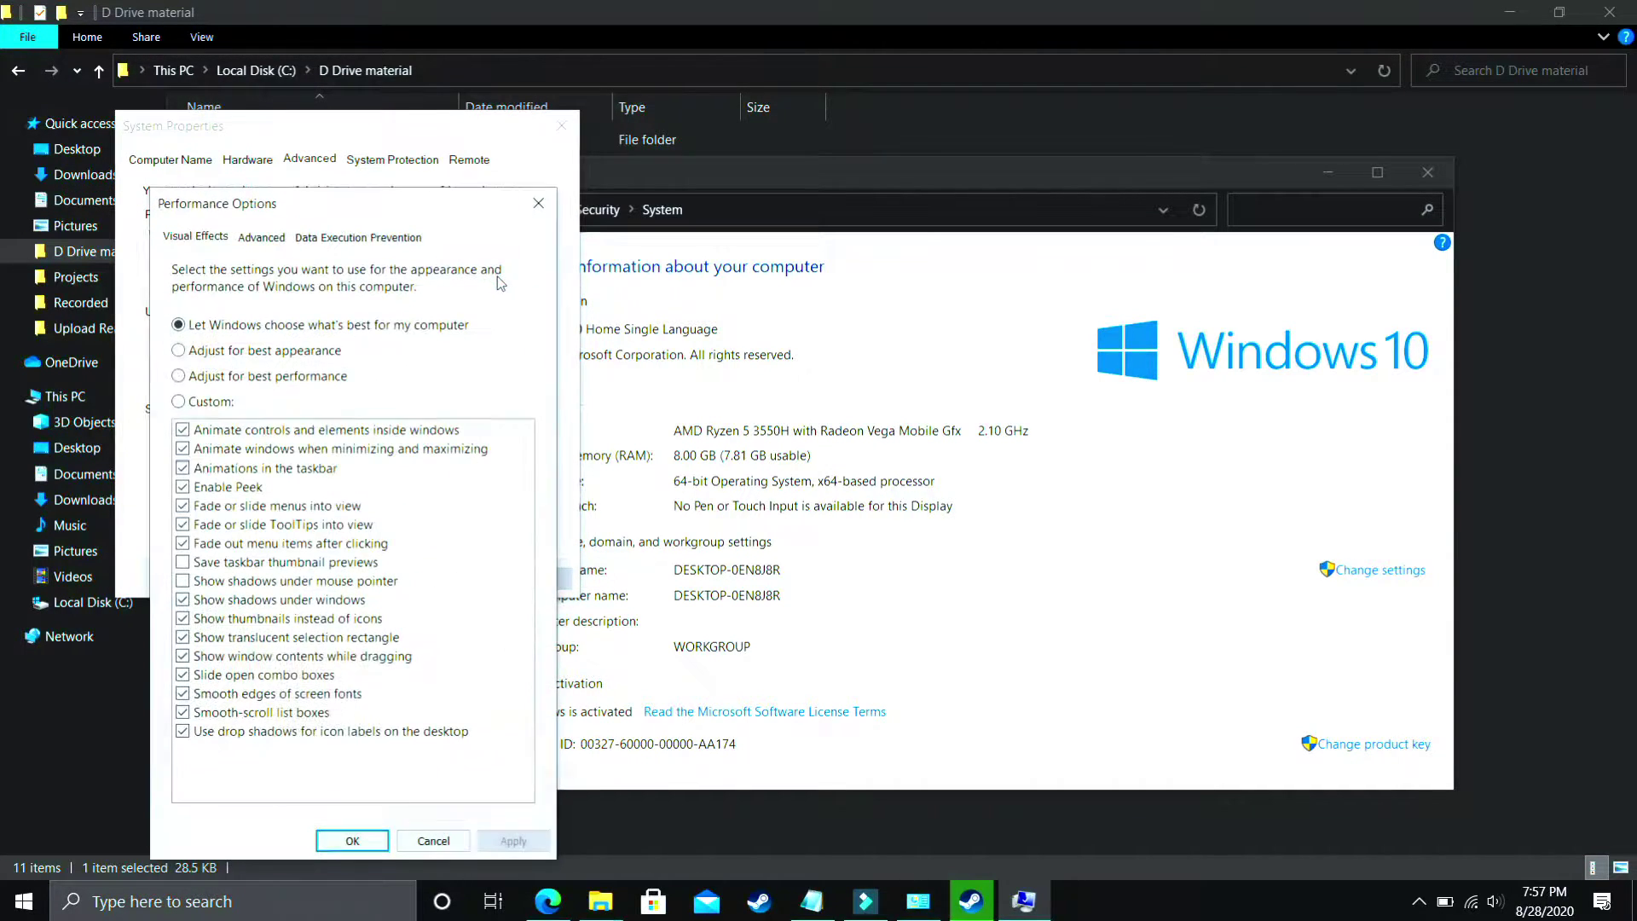
click(261, 238)
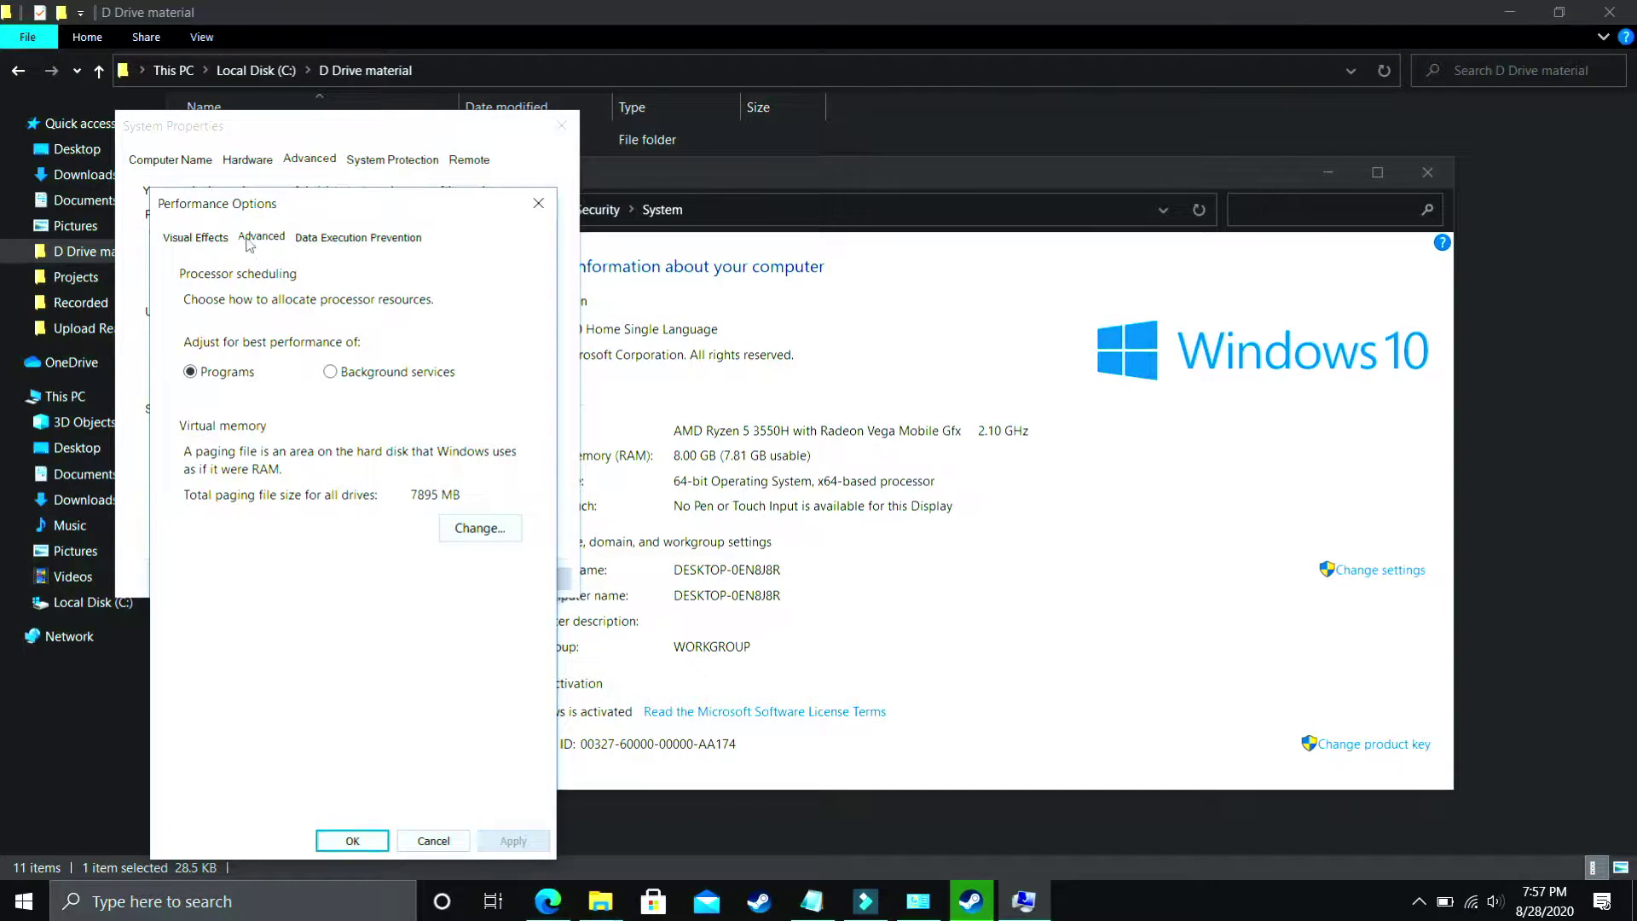
click(218, 379)
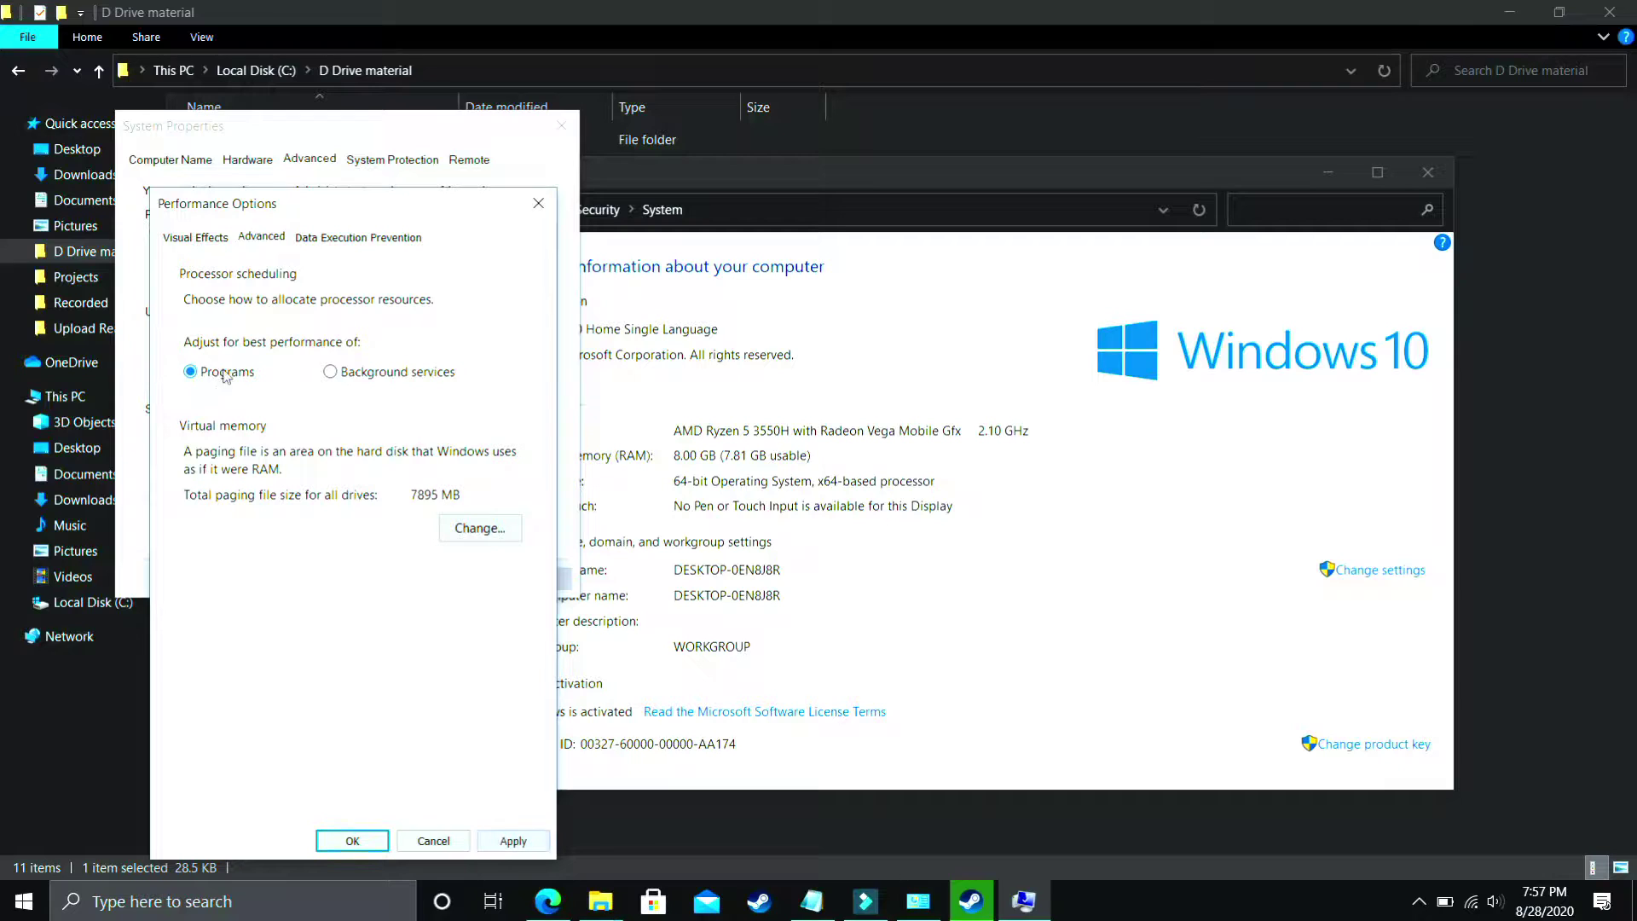
Turn off automatic paging file management and set drive C's custom initial size to 1896 MB.
click(478, 528)
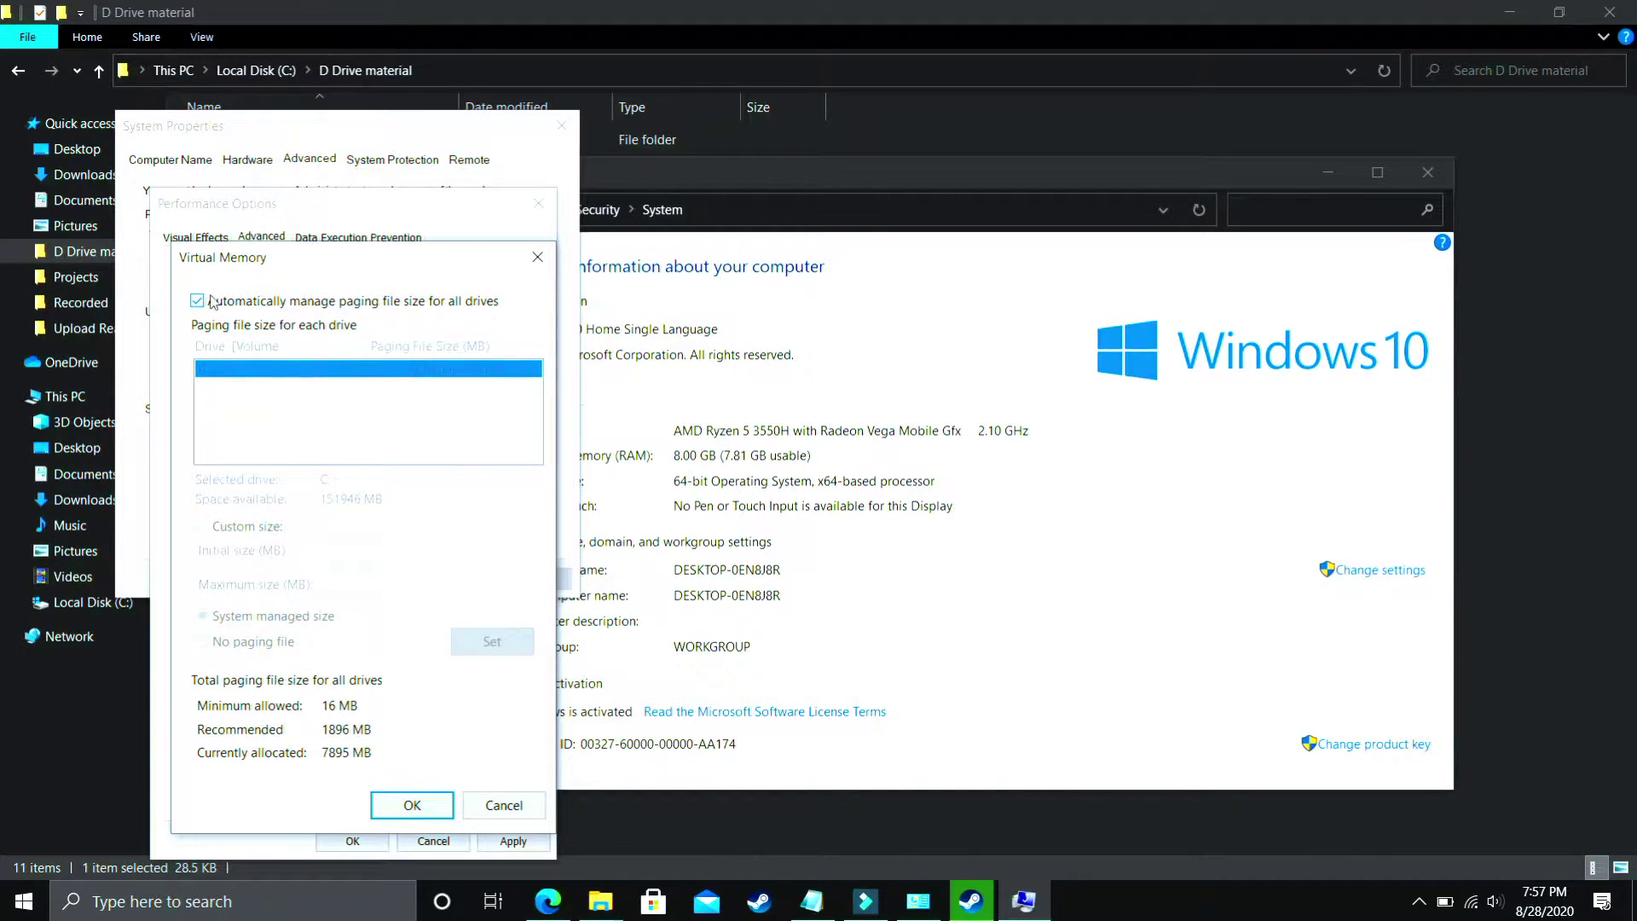
click(199, 300)
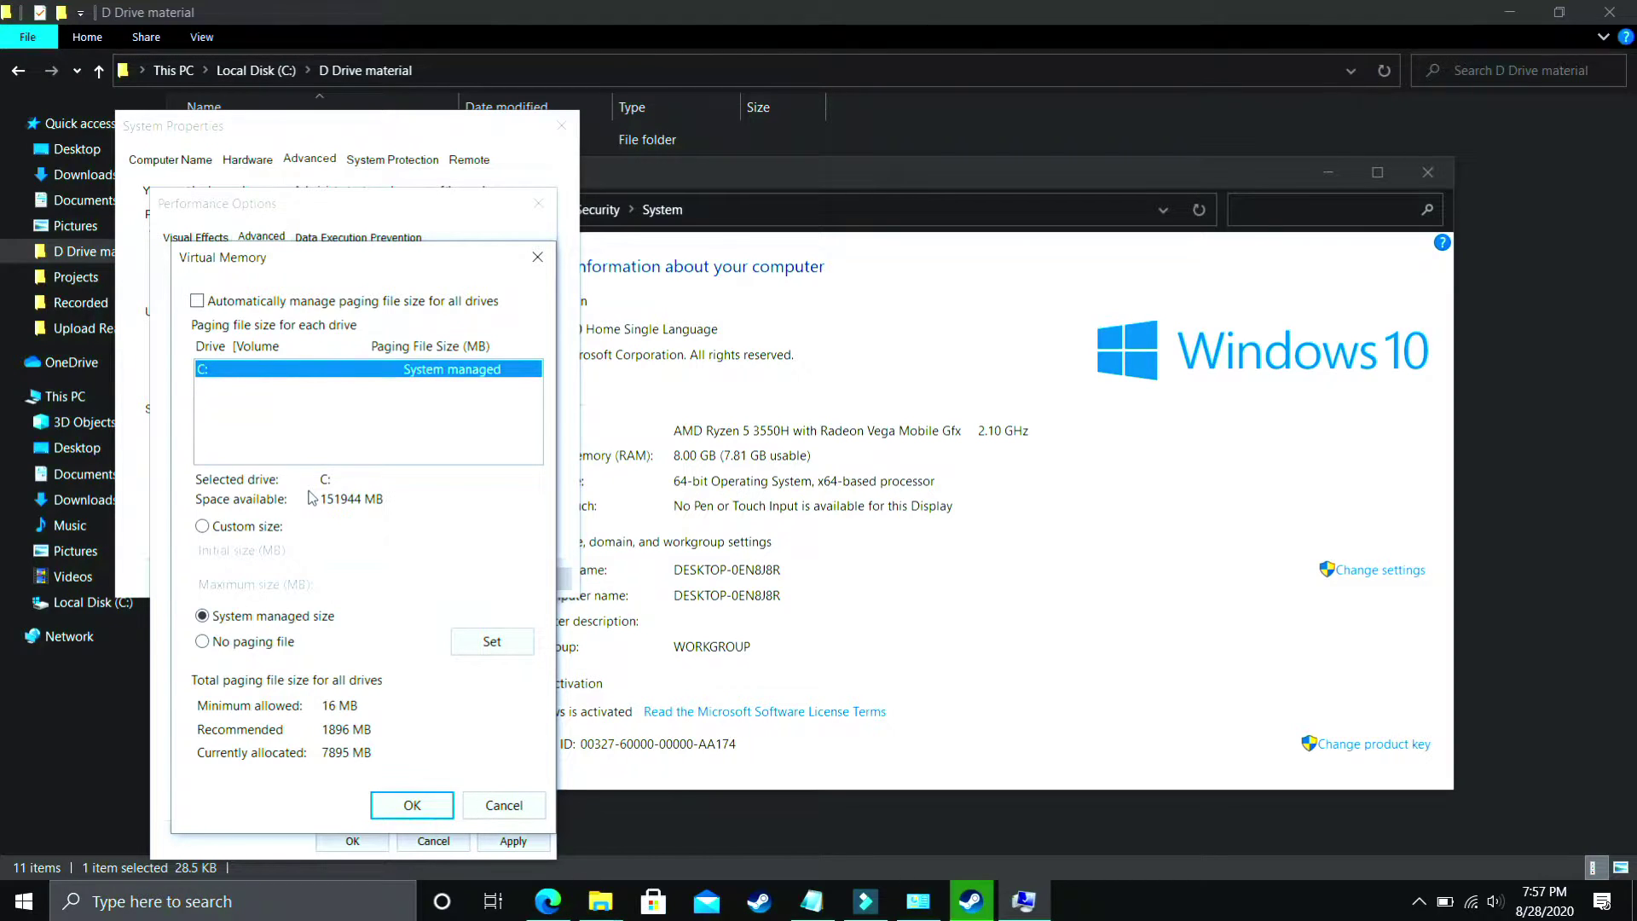
click(231, 529)
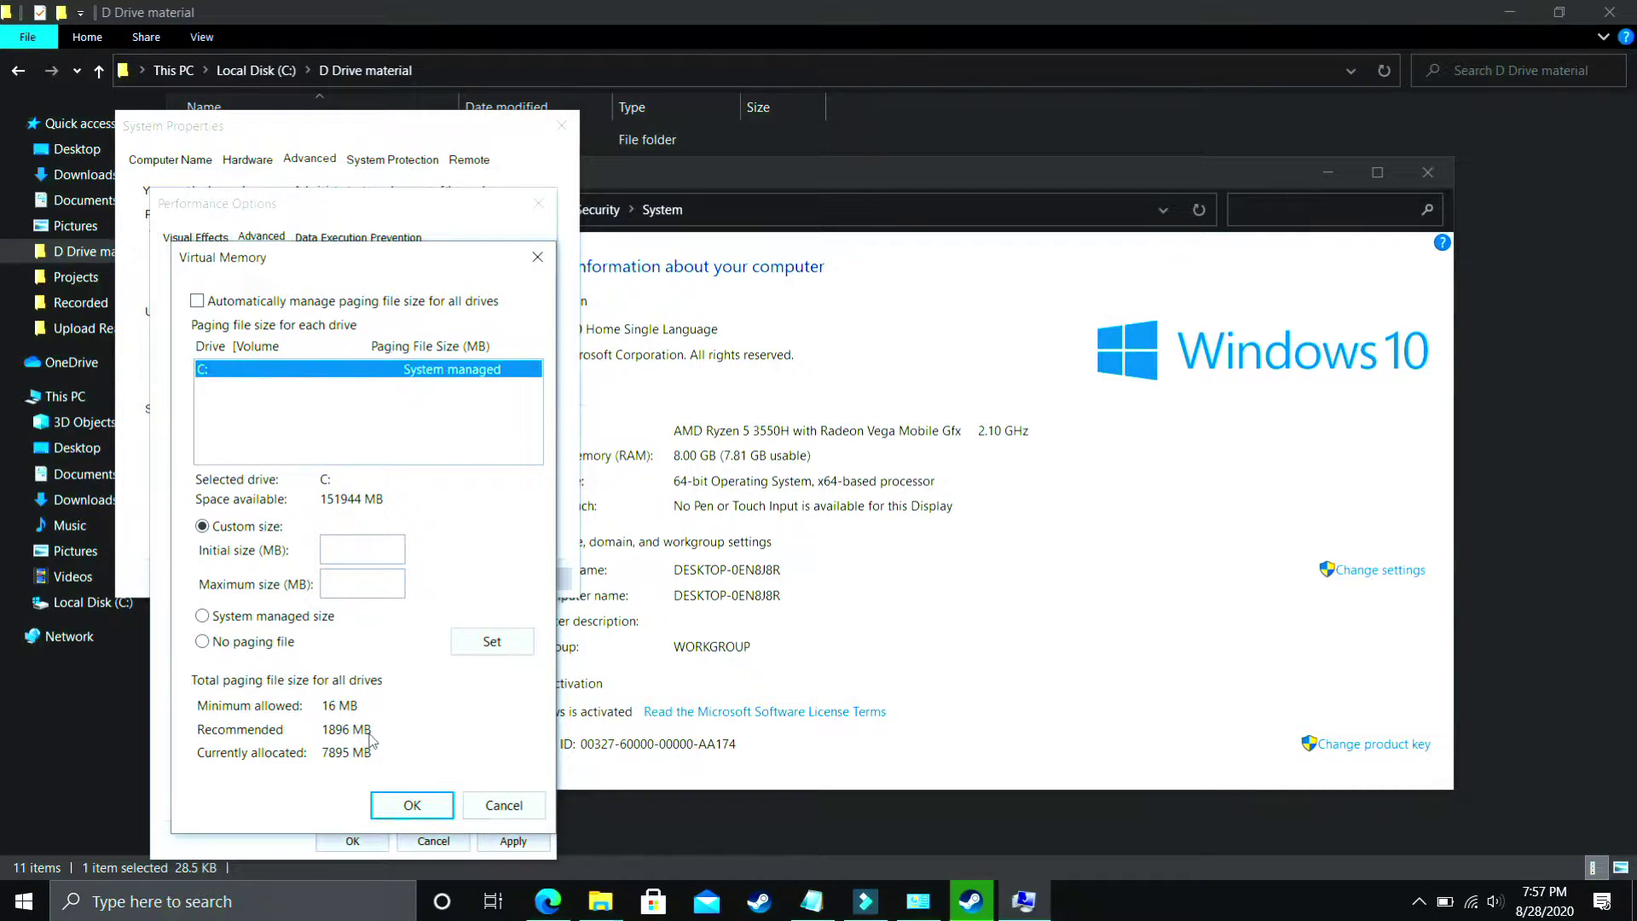
click(343, 549)
text(1896)
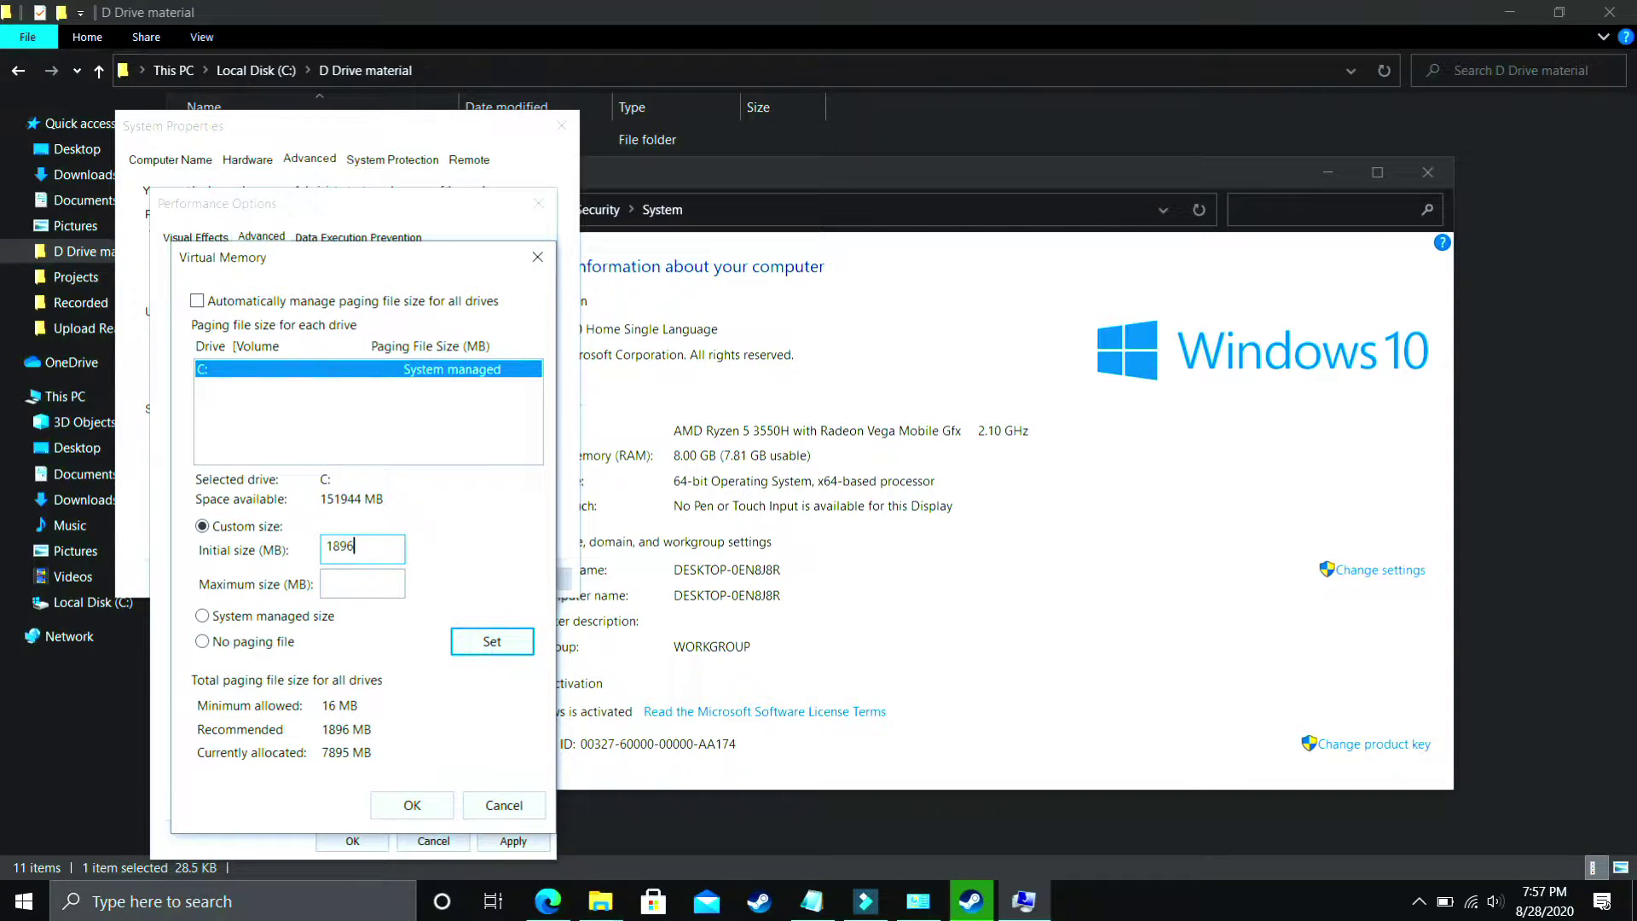
key(Tab)
click(205, 901)
text(cal)
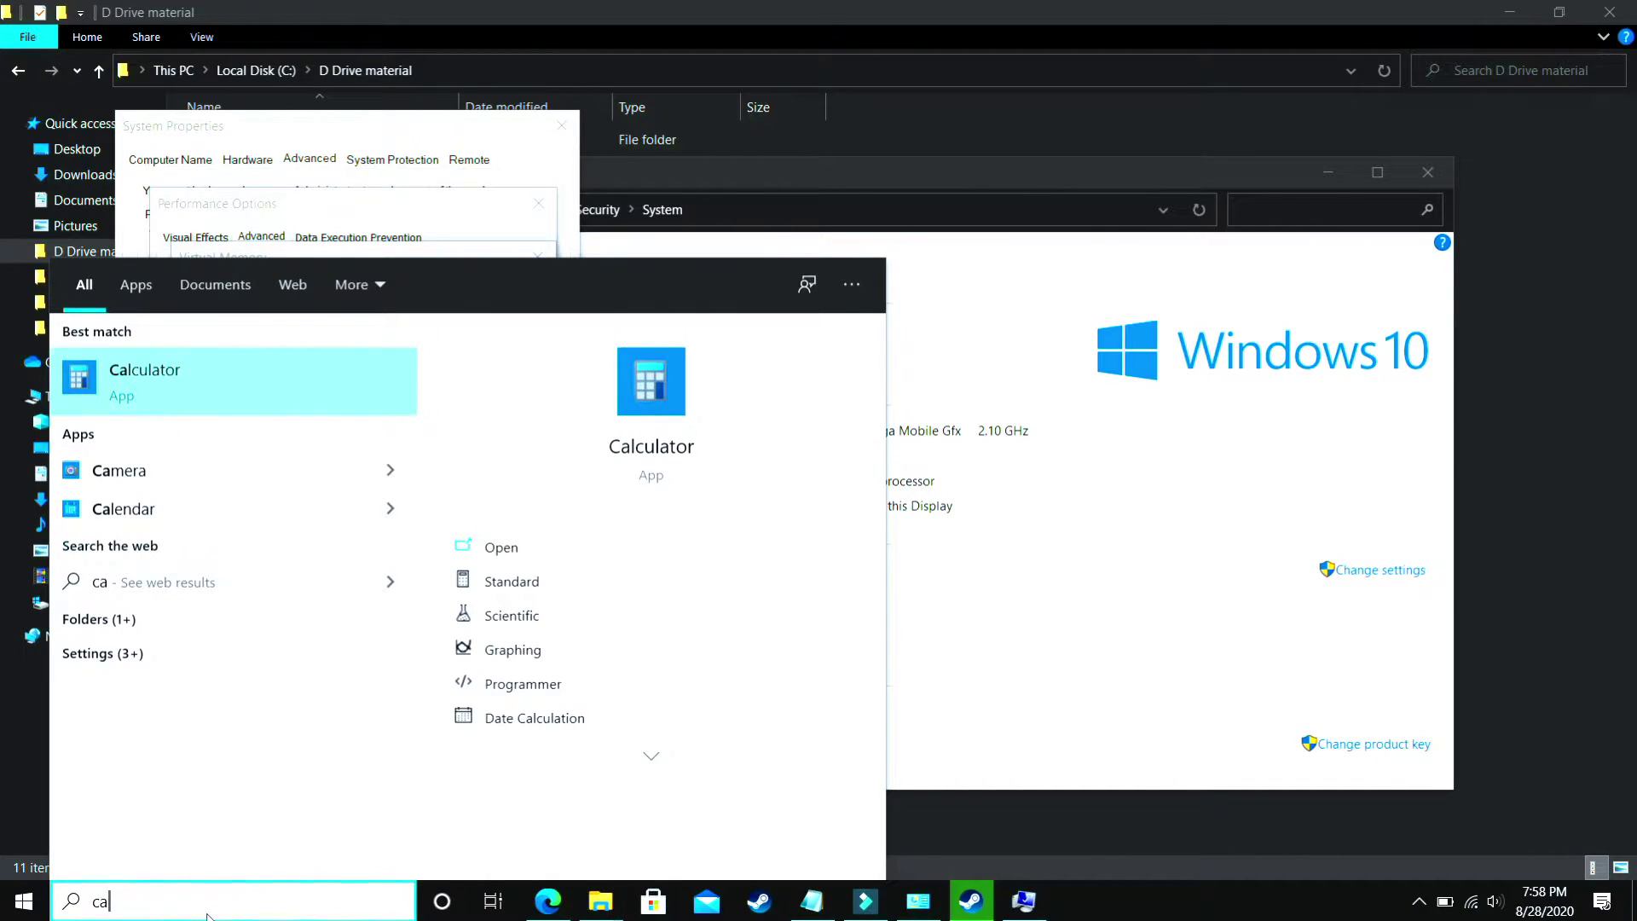
Open Calculator, compute 8 × 1024 = 8192, and go to the Maximum size field.
key(Return)
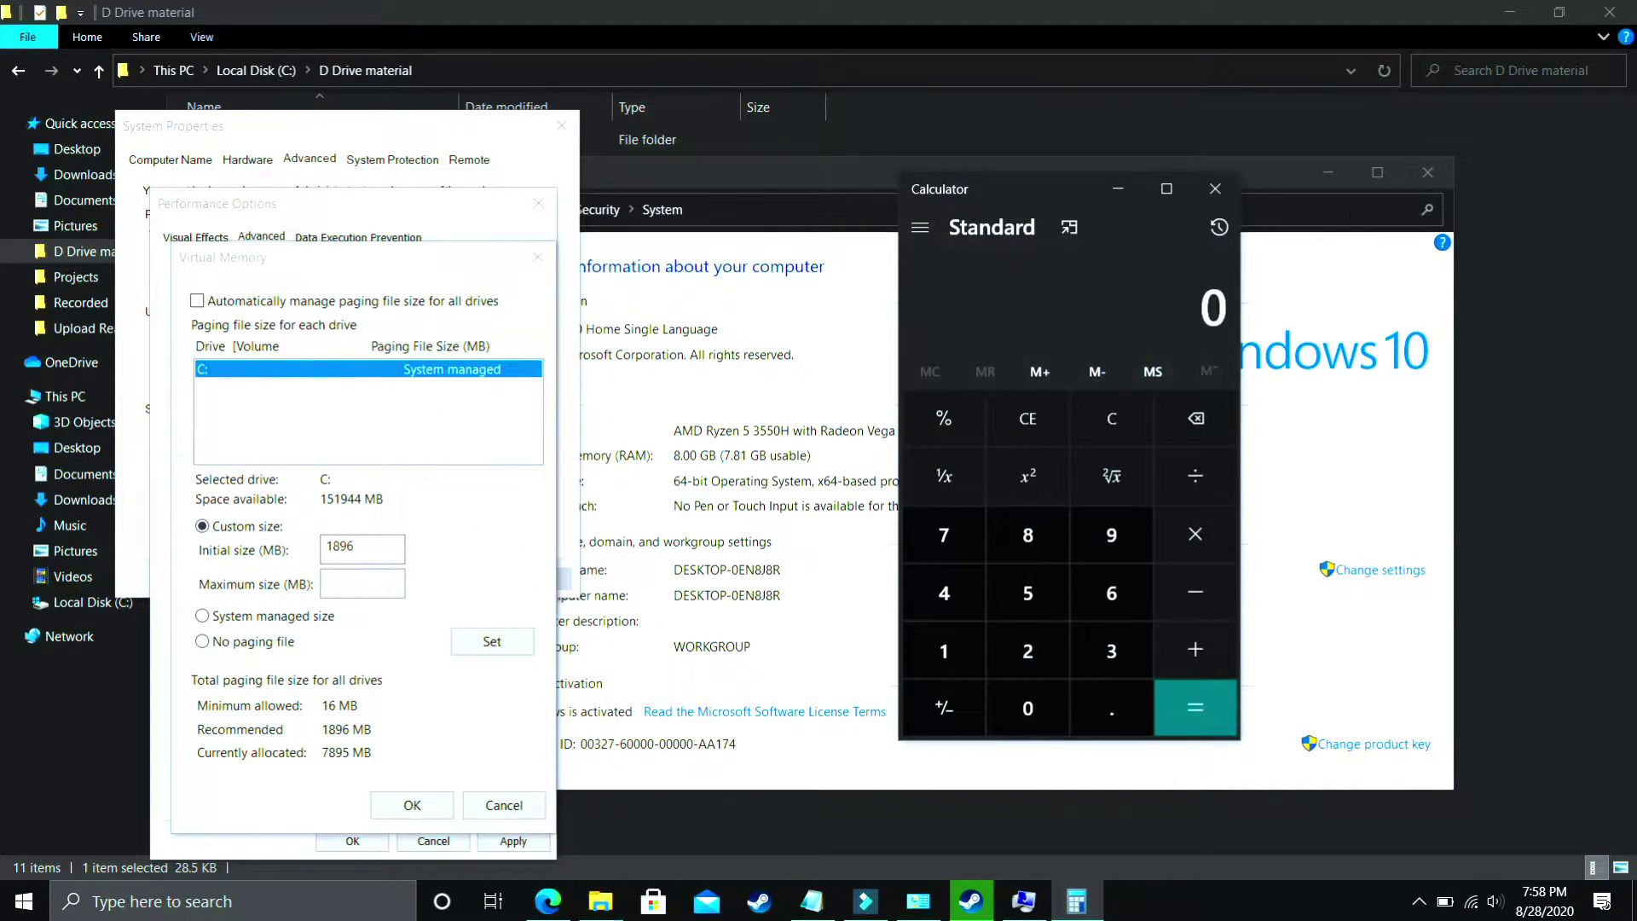
text(8 ×)
text(*1024)
key(Return)
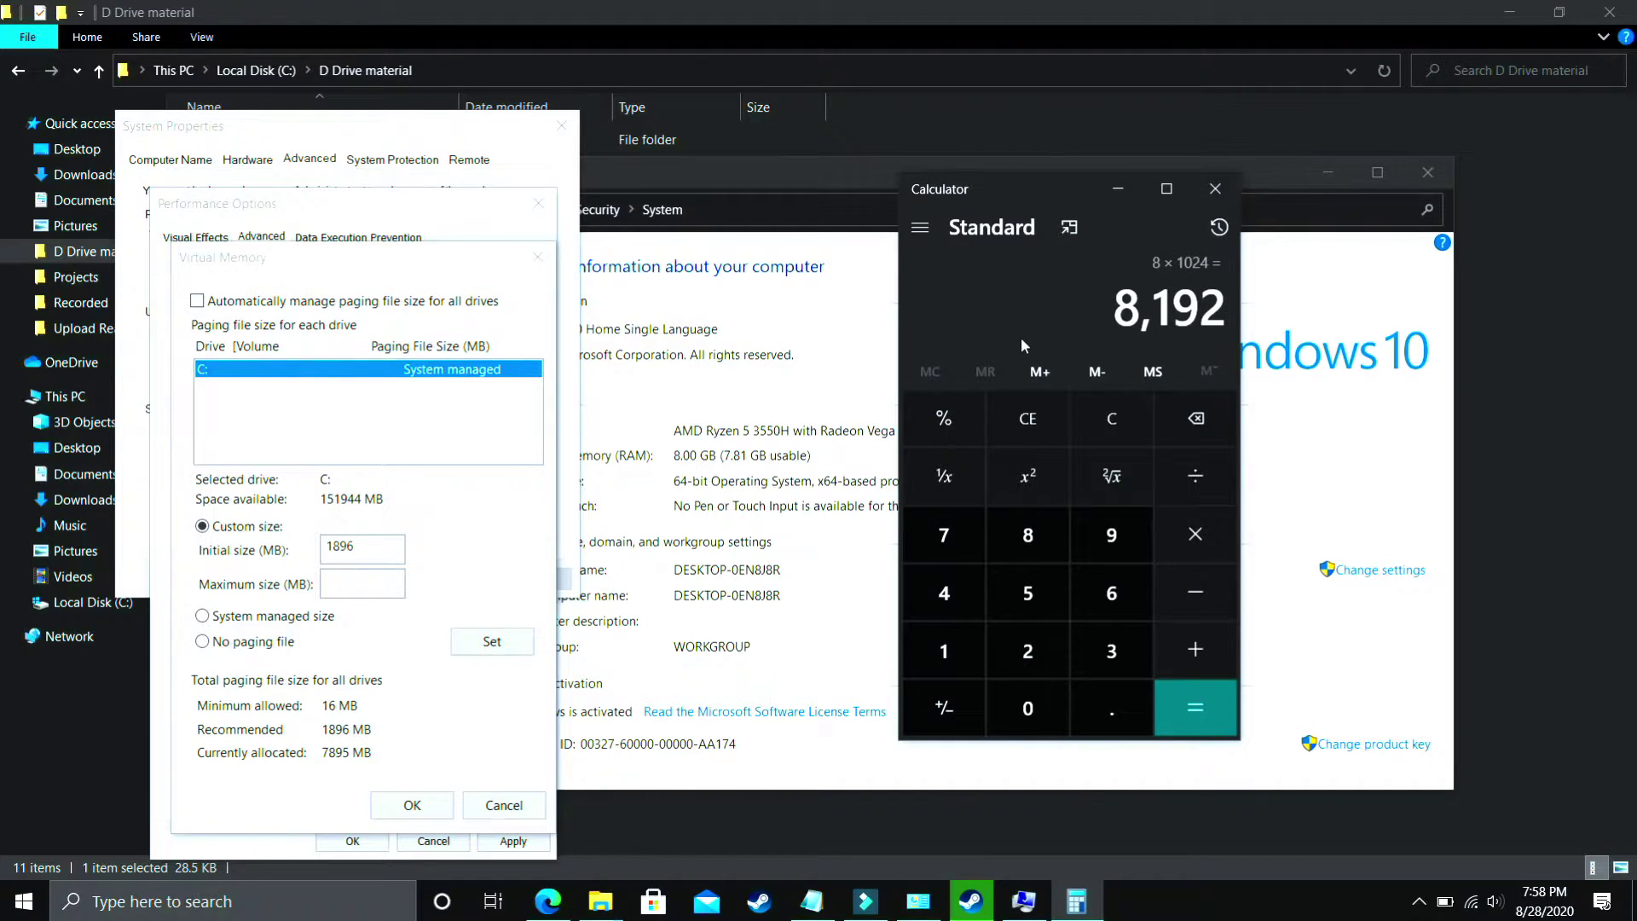
click(364, 583)
text(8192)
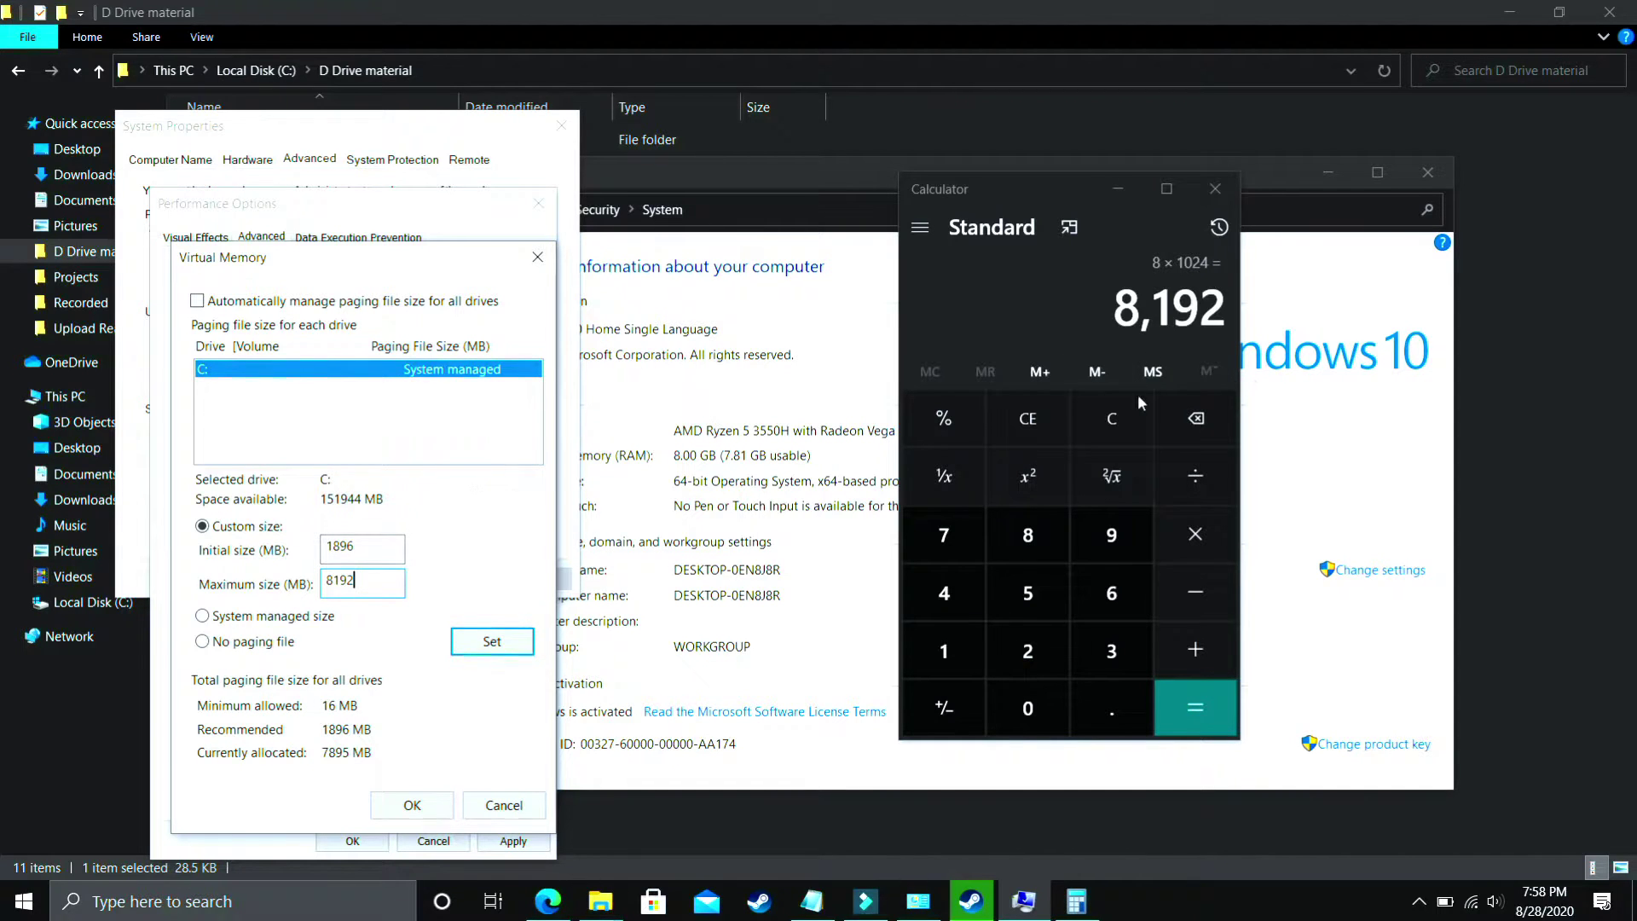
Calculate 16 × 1024 and 32 × 1024 in Calculator.
click(1112, 418)
text(16 × )
text(1,024)
key(Return)
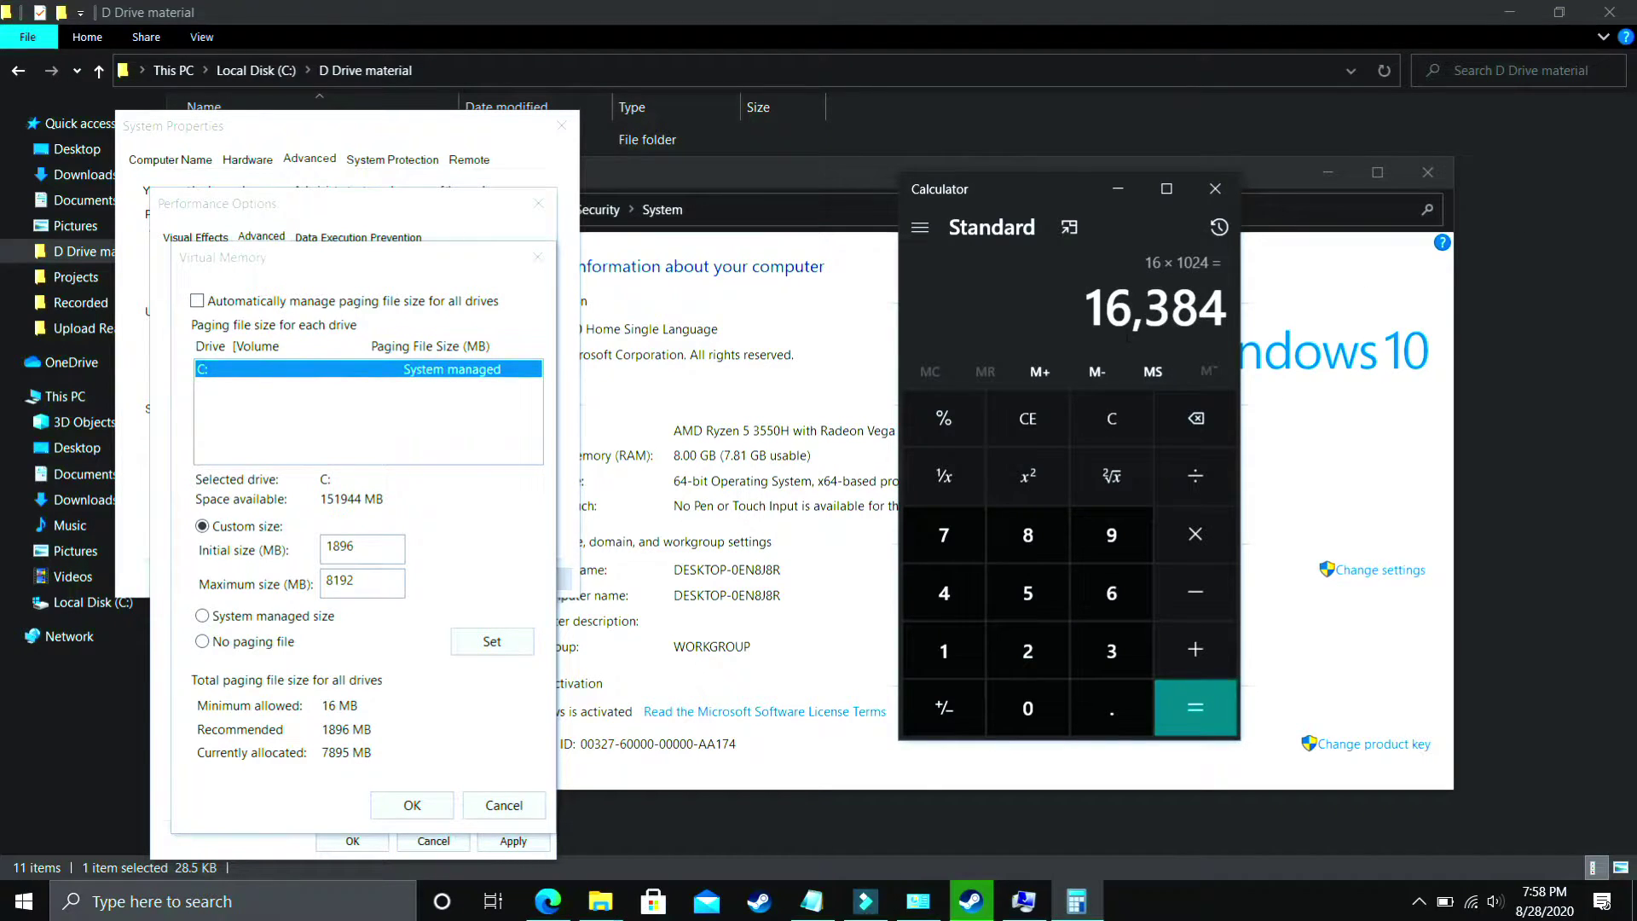
click(1112, 422)
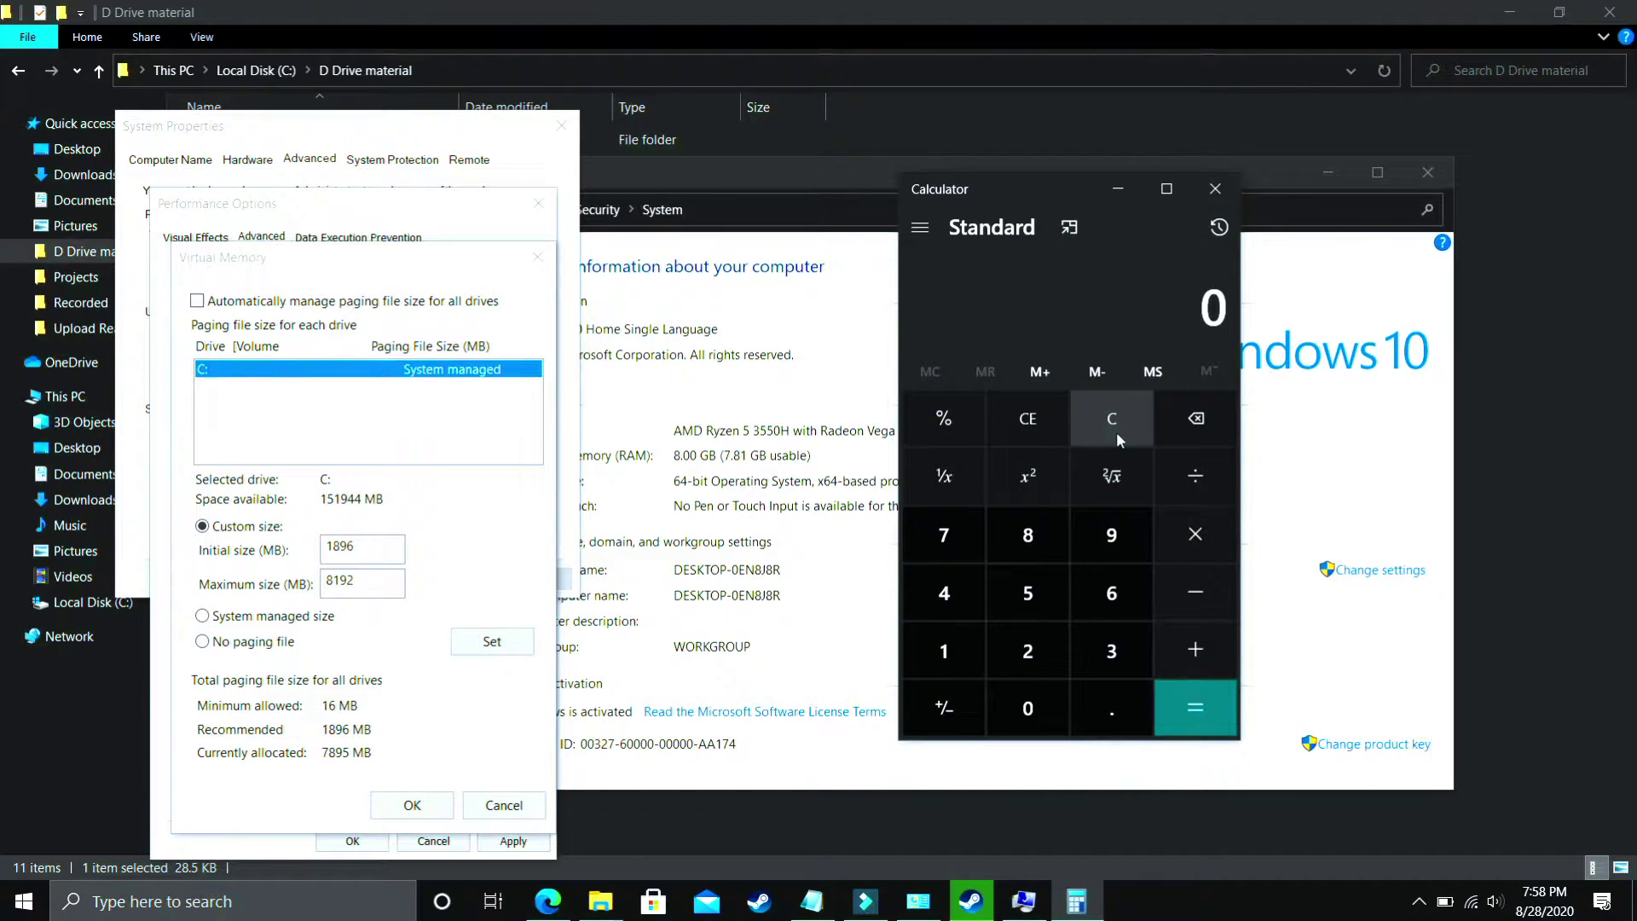
text(32*1024)
key(Return)
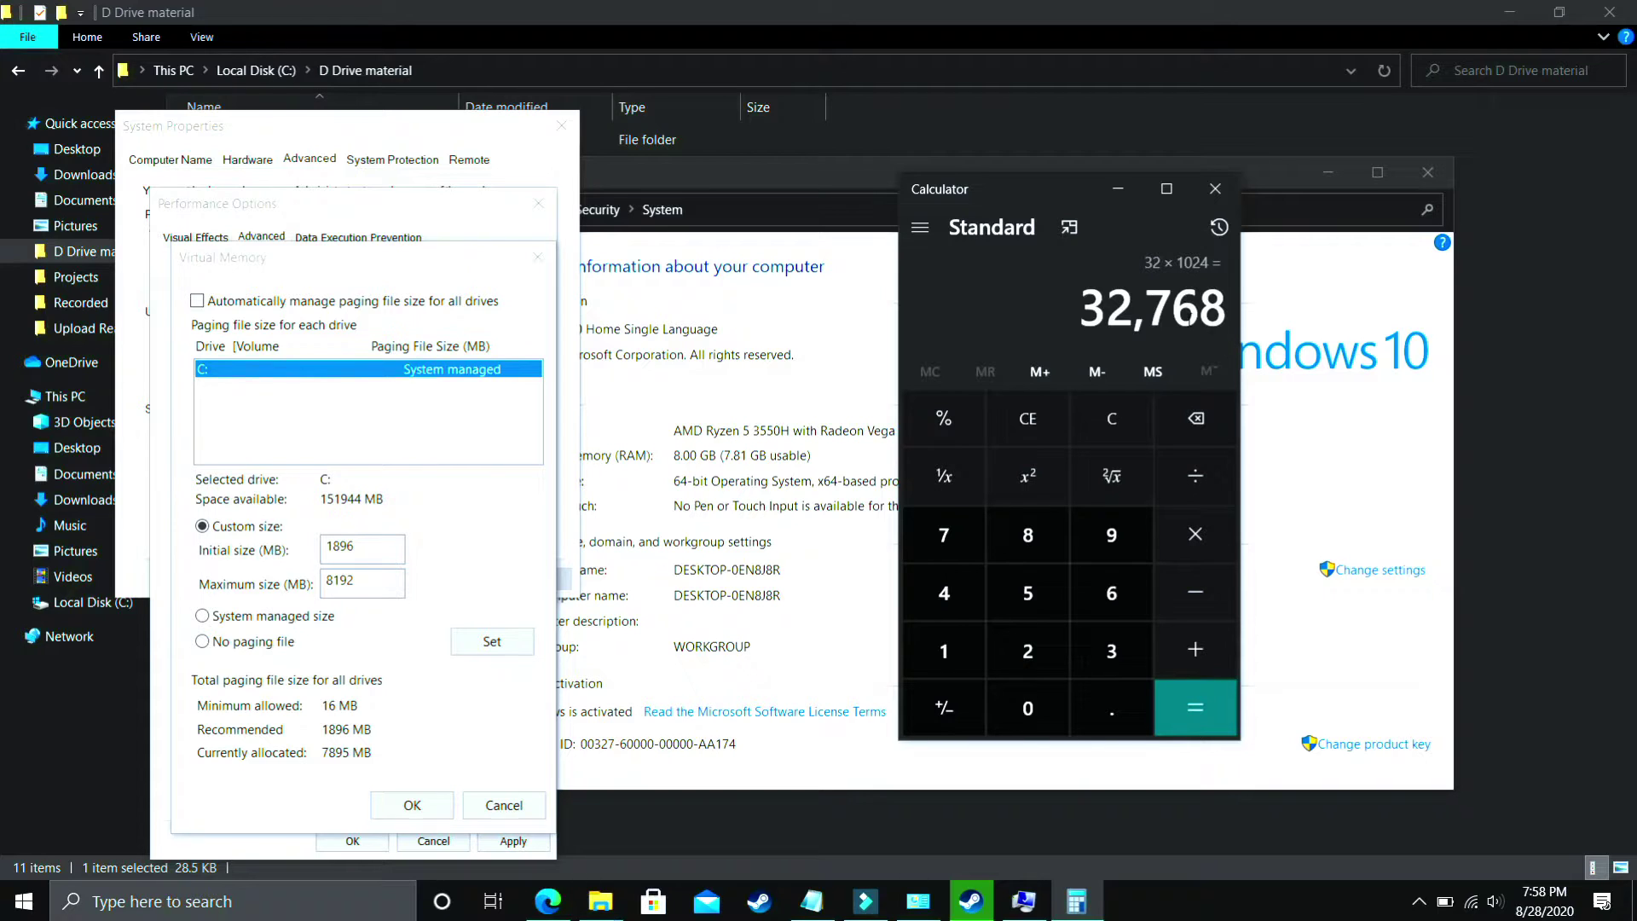
key(BackSpace)
Calculate 12 × 1024 = 12,288 and confirm the 8192 MB maximum paging size.
click(1111, 418)
text(12*1024)
key(Return)
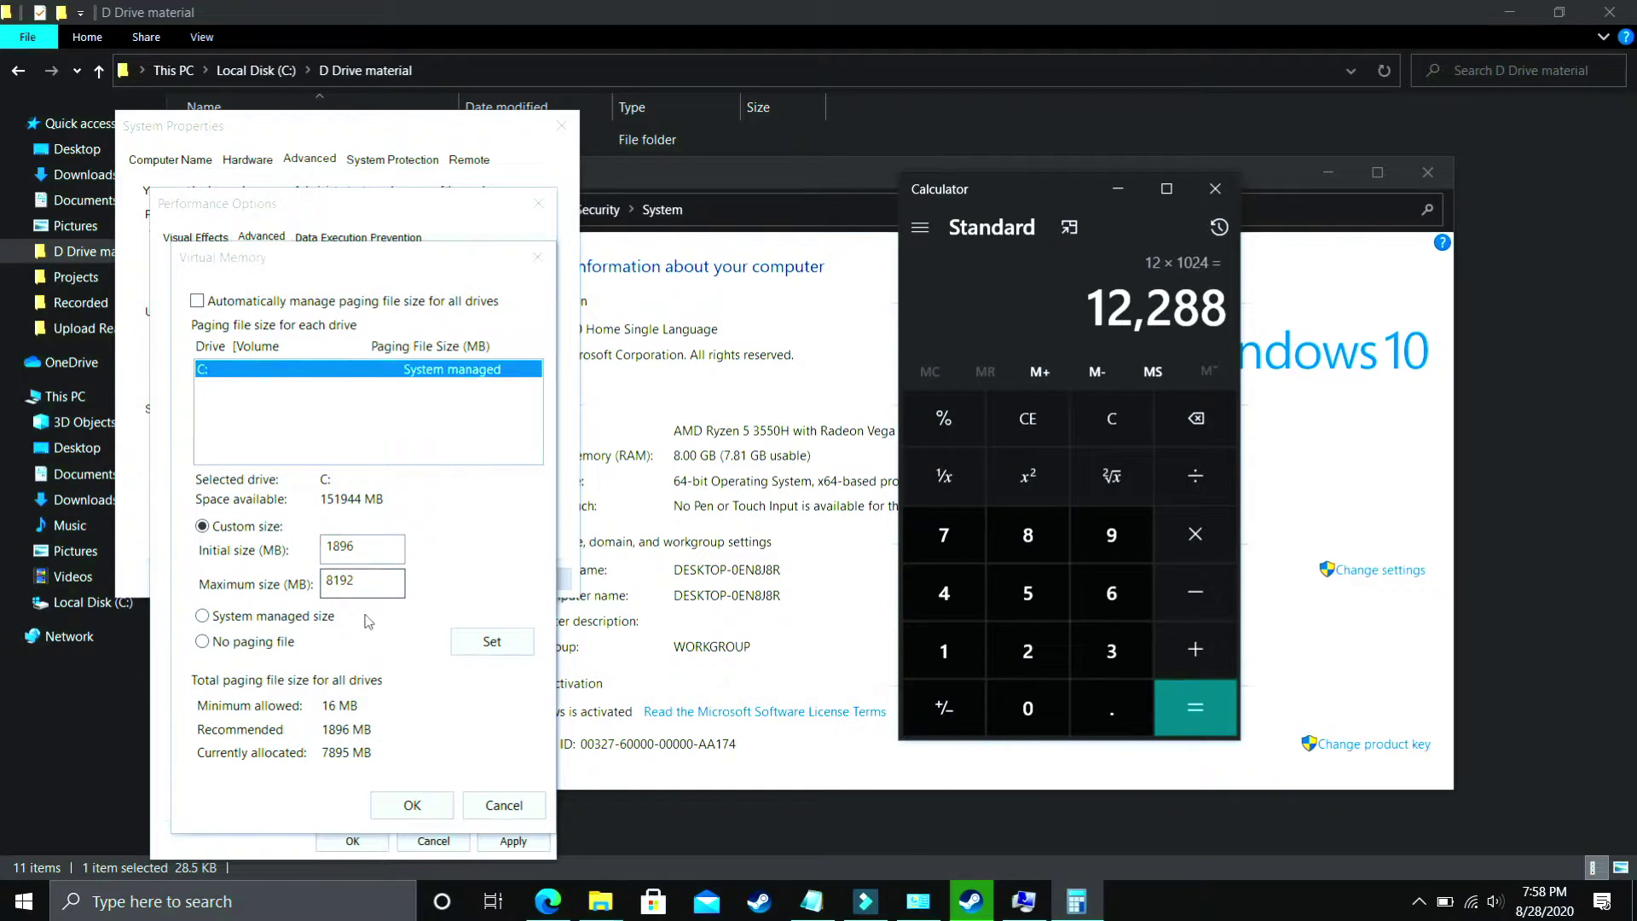
click(413, 805)
Acknowledge the System Properties warning that paging changes need a restart.
click(987, 530)
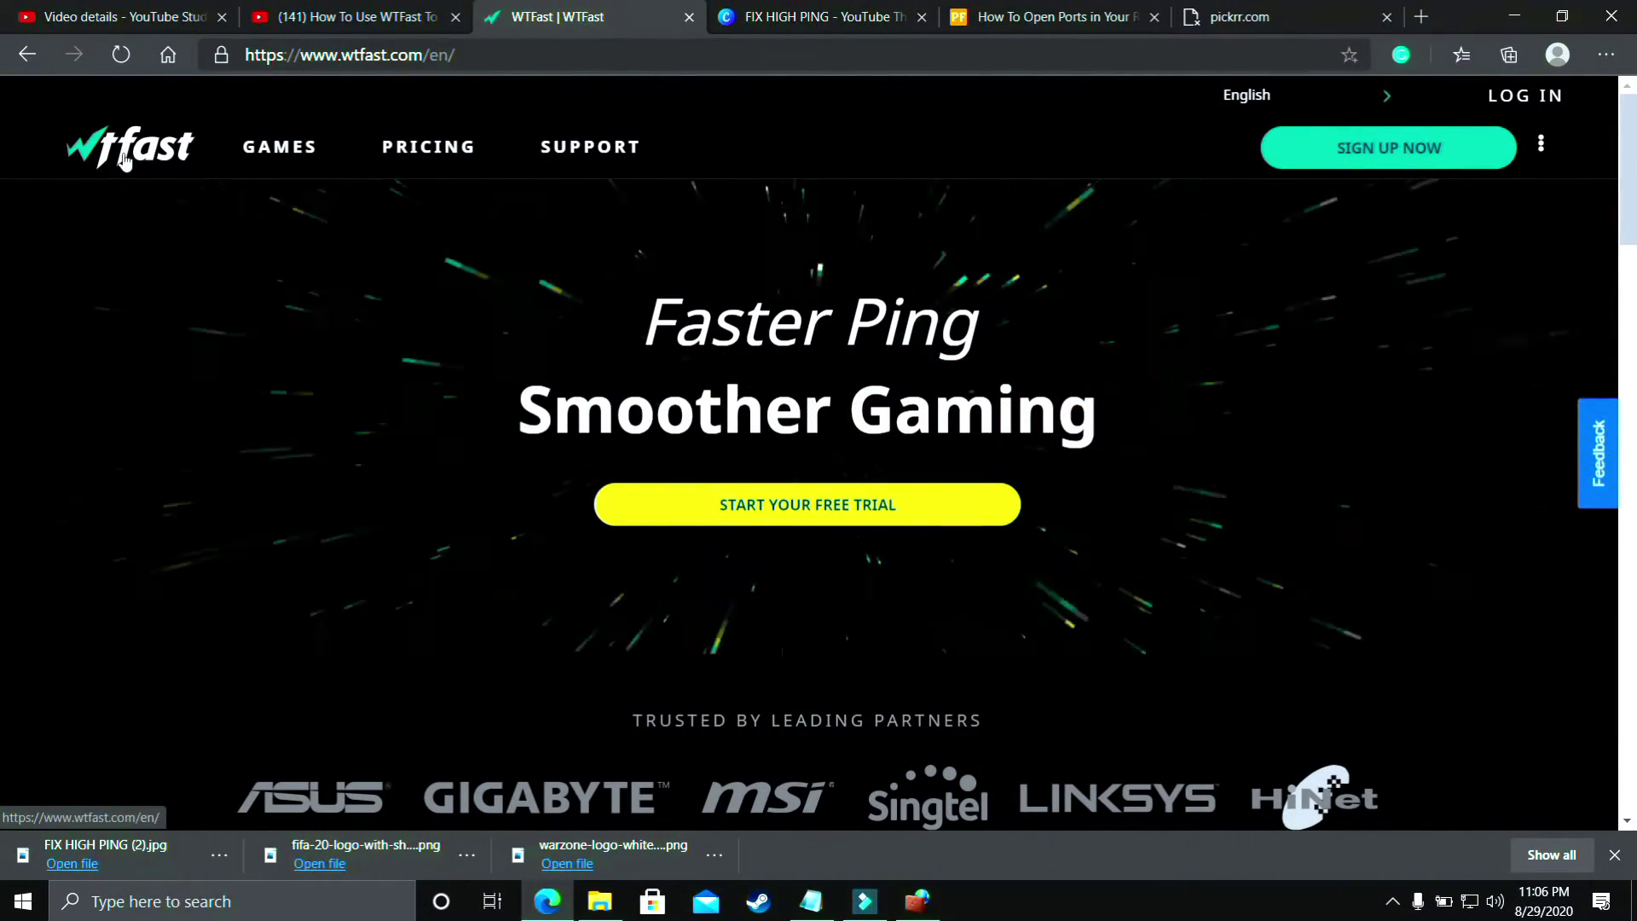
scroll(334, 264, down, 2)
scroll(337, 267, down, 3)
scroll(337, 270, down, 1)
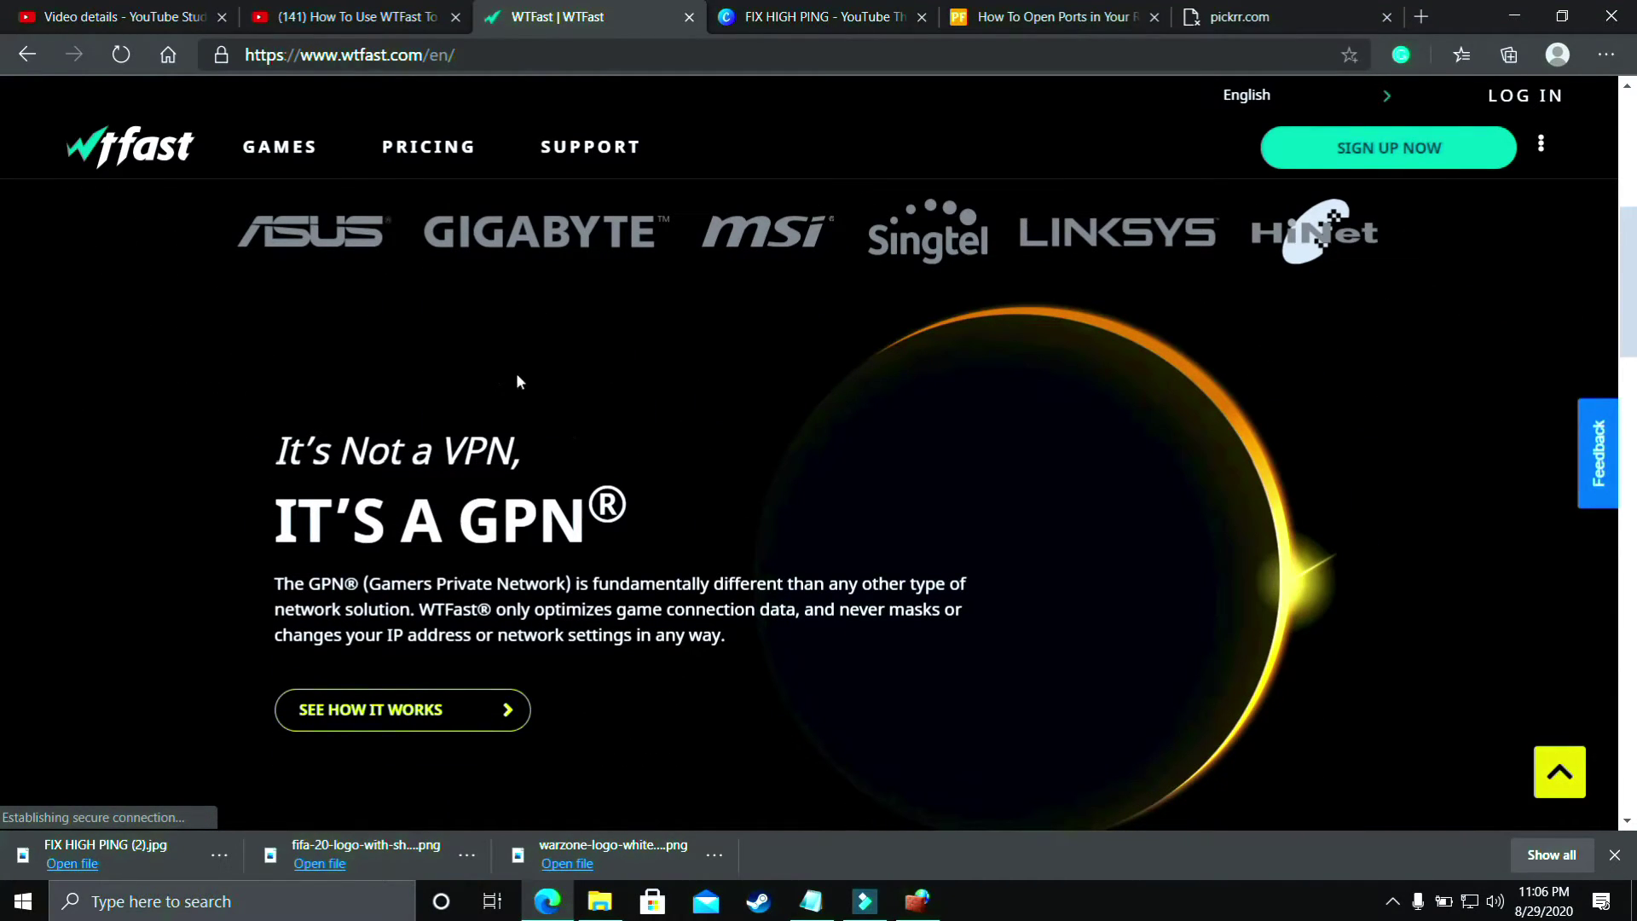
scroll(686, 425, down, 3)
scroll(697, 438, down, 3)
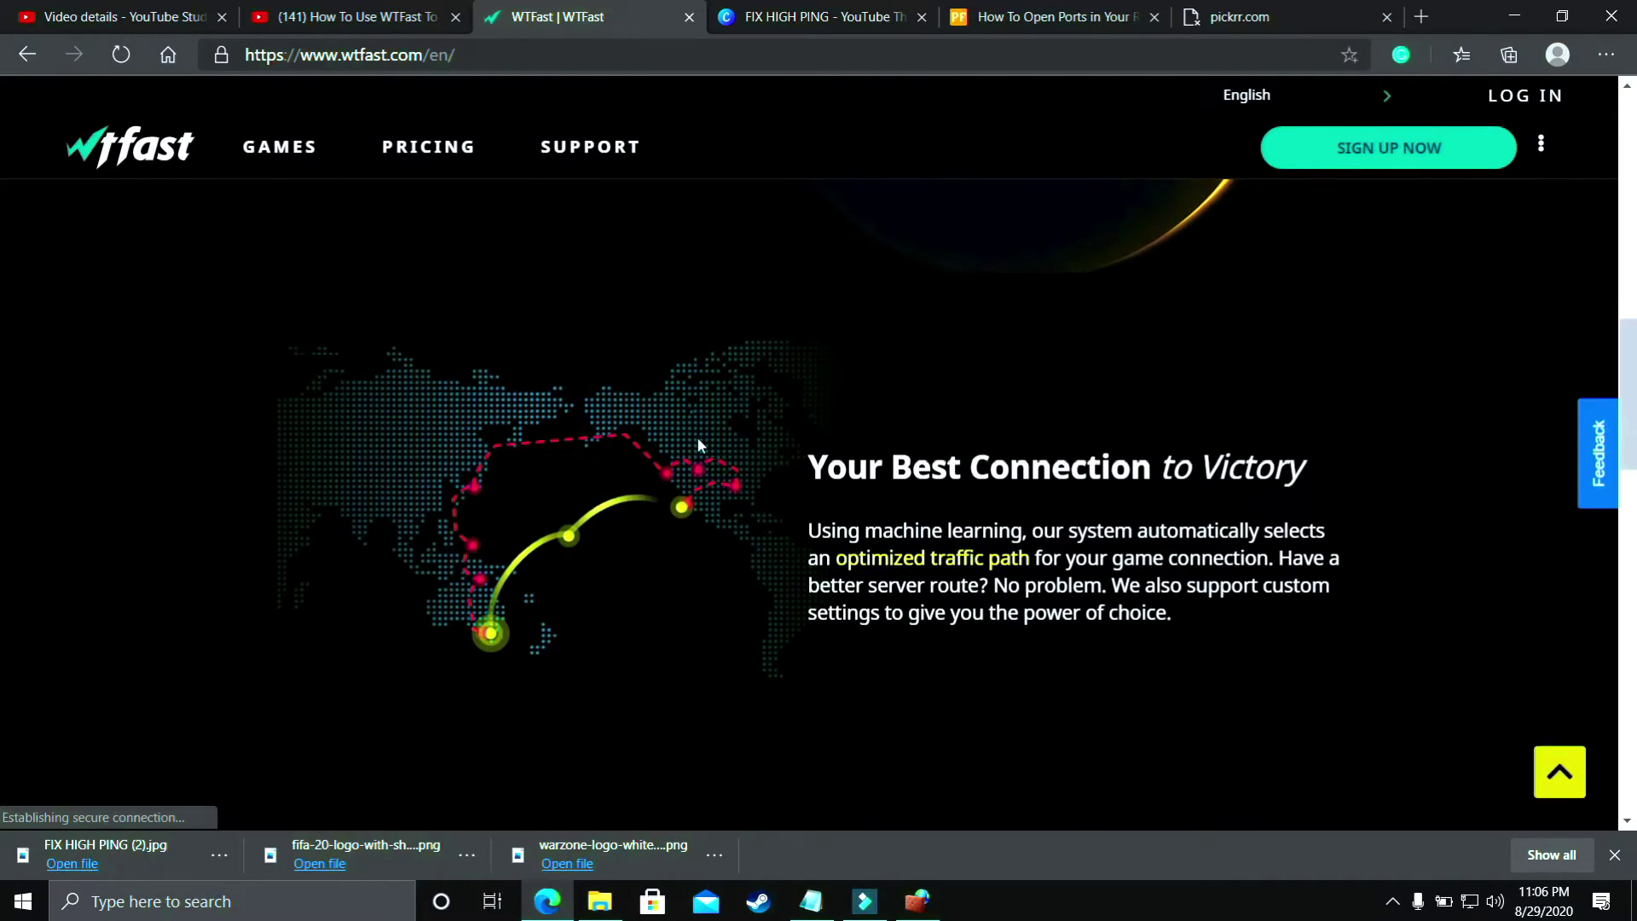
scroll(697, 436, down, 4)
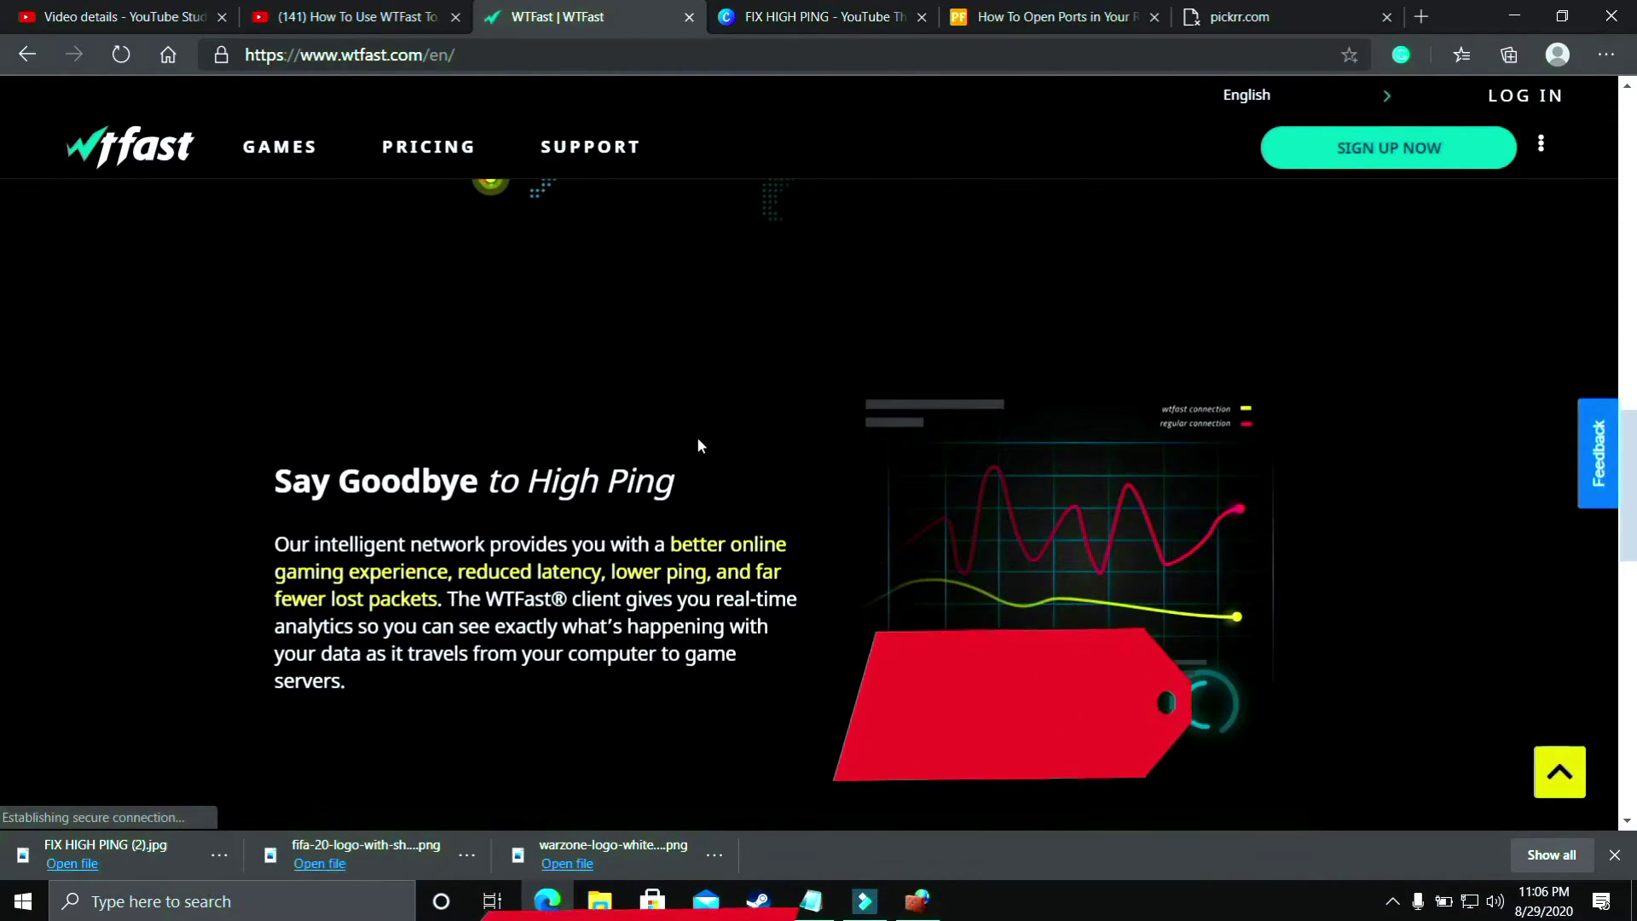
scroll(698, 435, down, 5)
scroll(698, 436, down, 5)
Leave the wtfast.com homepage for the 'How To Use WTFast' YouTube tab.
click(346, 16)
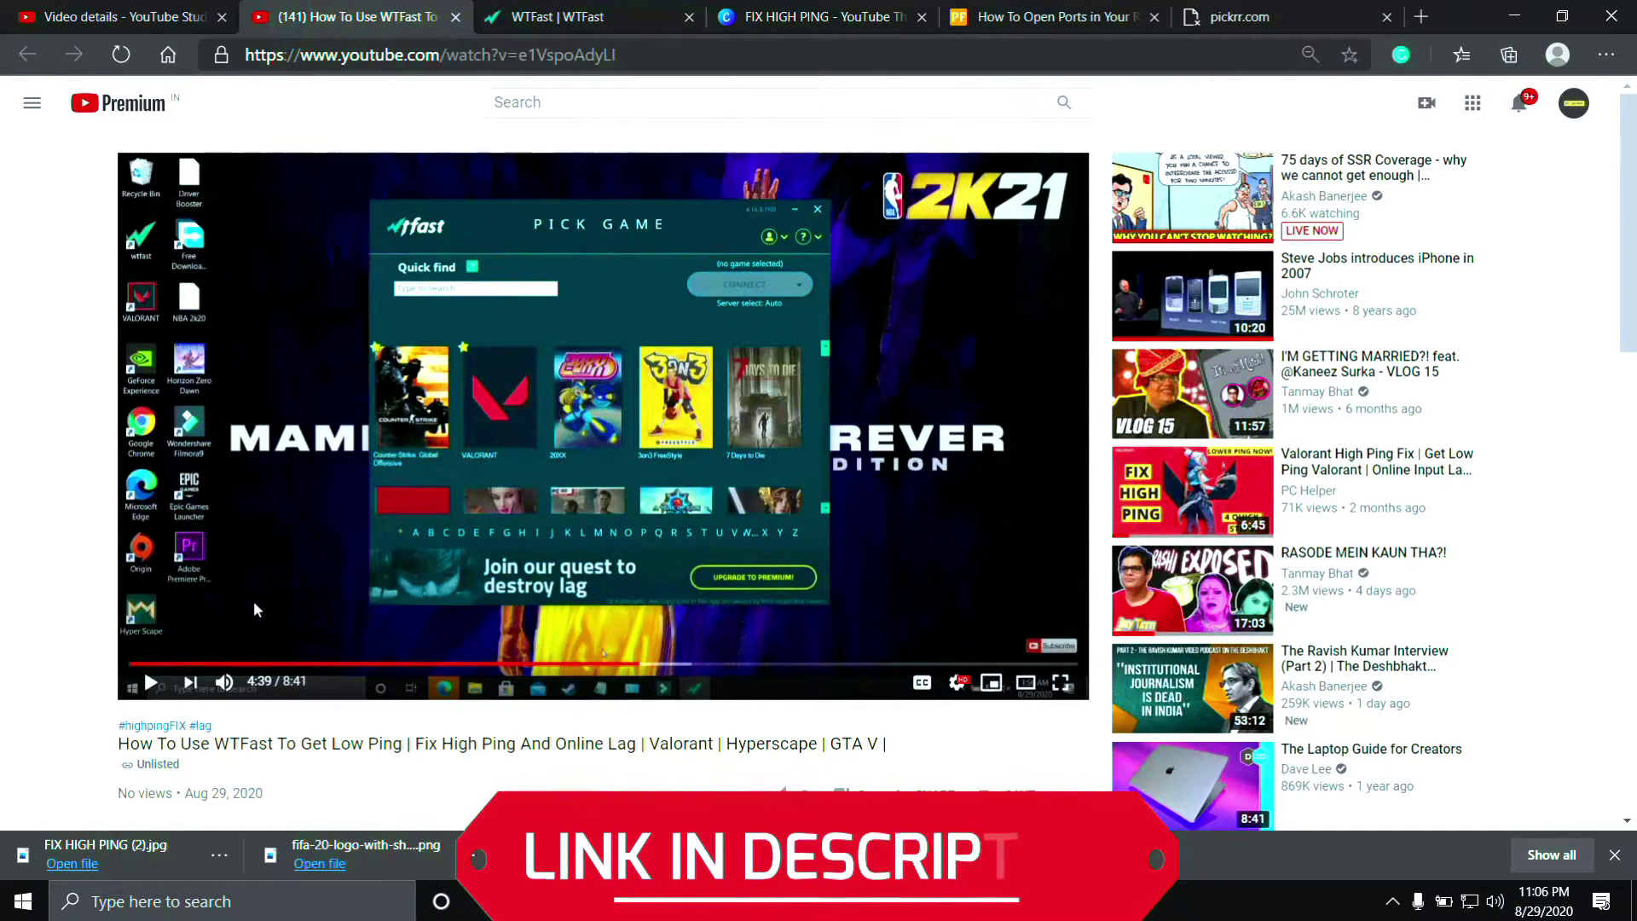
Drag the WTFast tutorial's seek bar from 4:39 to about 5:13.
mouse_move(542, 662)
mouse_down()
mouse_move(805, 670)
mouse_move(577, 661)
mouse_up()
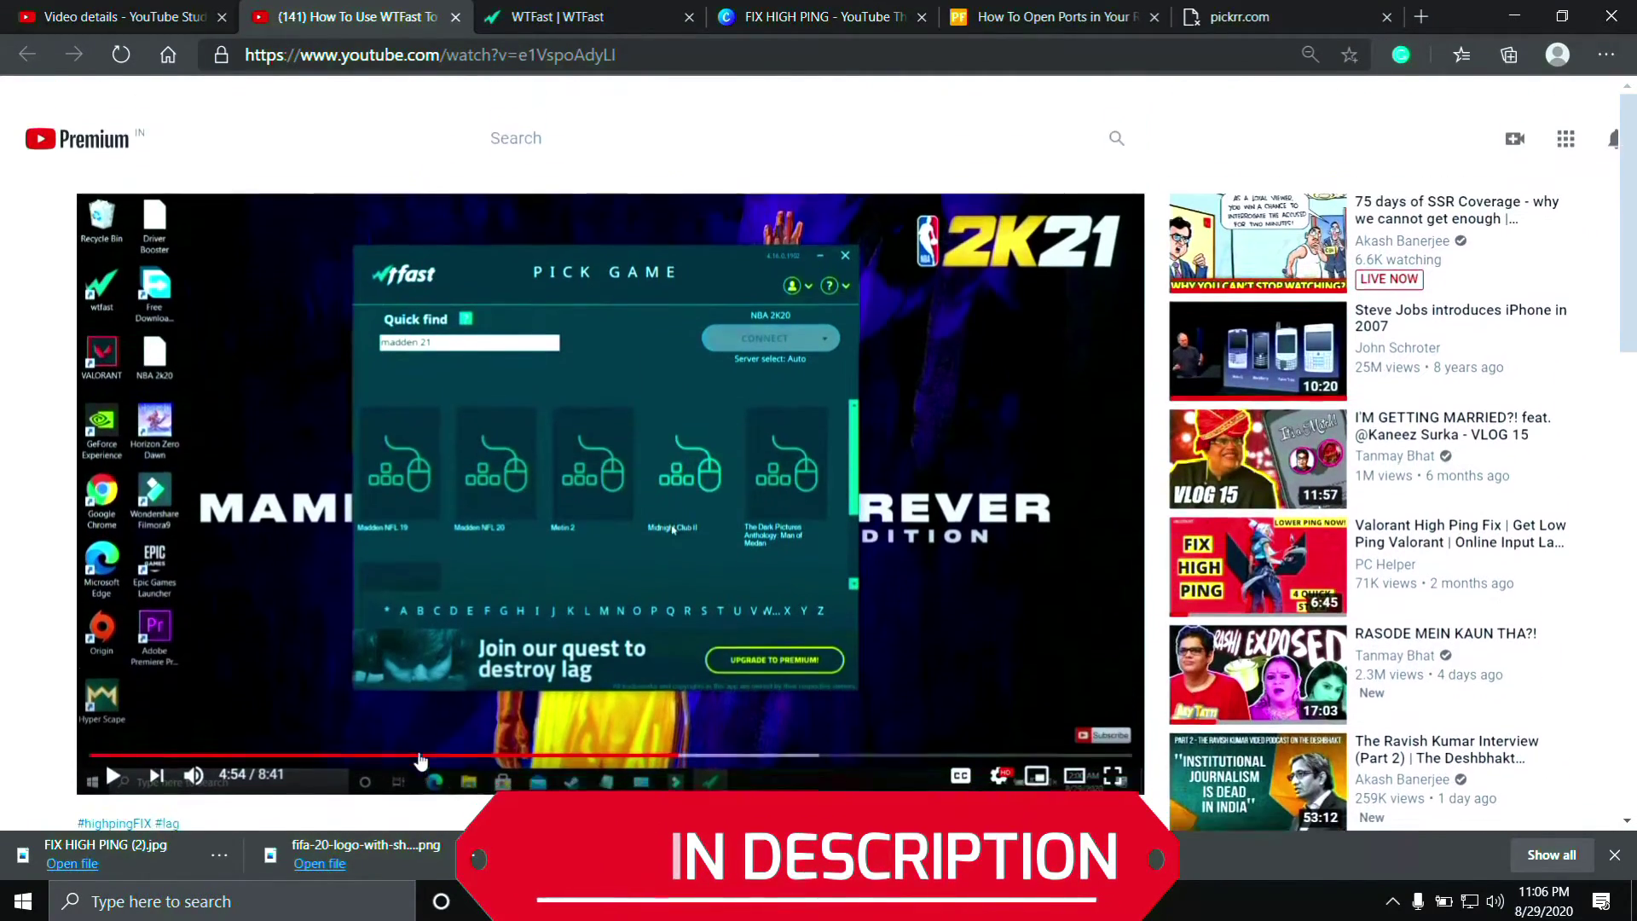
scroll(581, 561, down, 1)
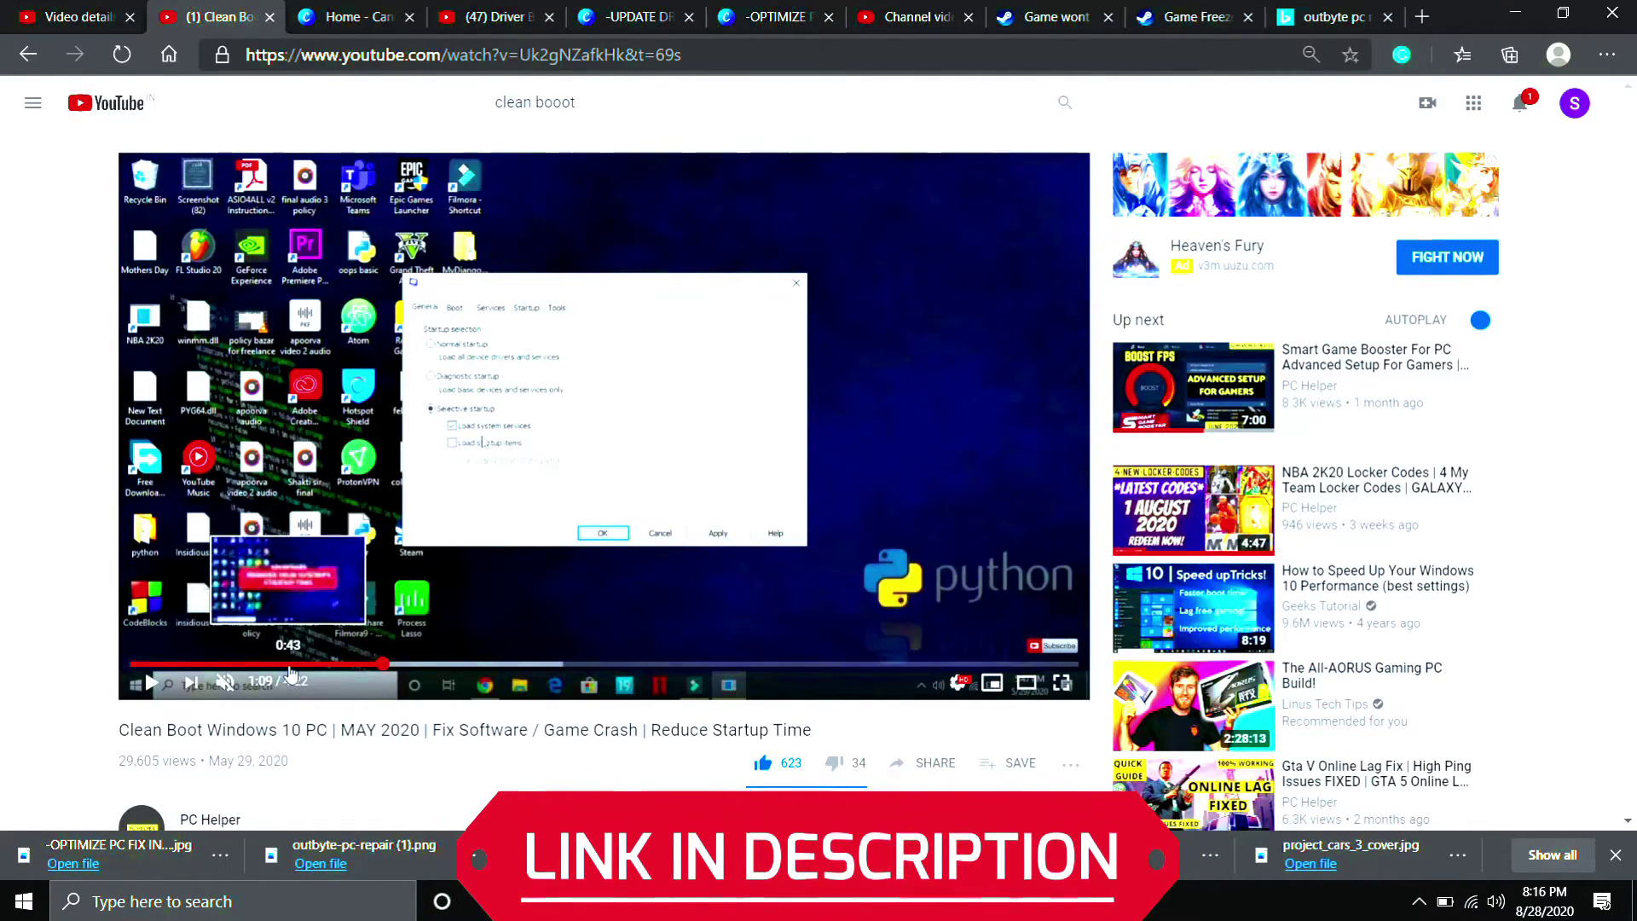
Rewind the Clean Boot video to 0:43, then further back to 0:27.
click(276, 665)
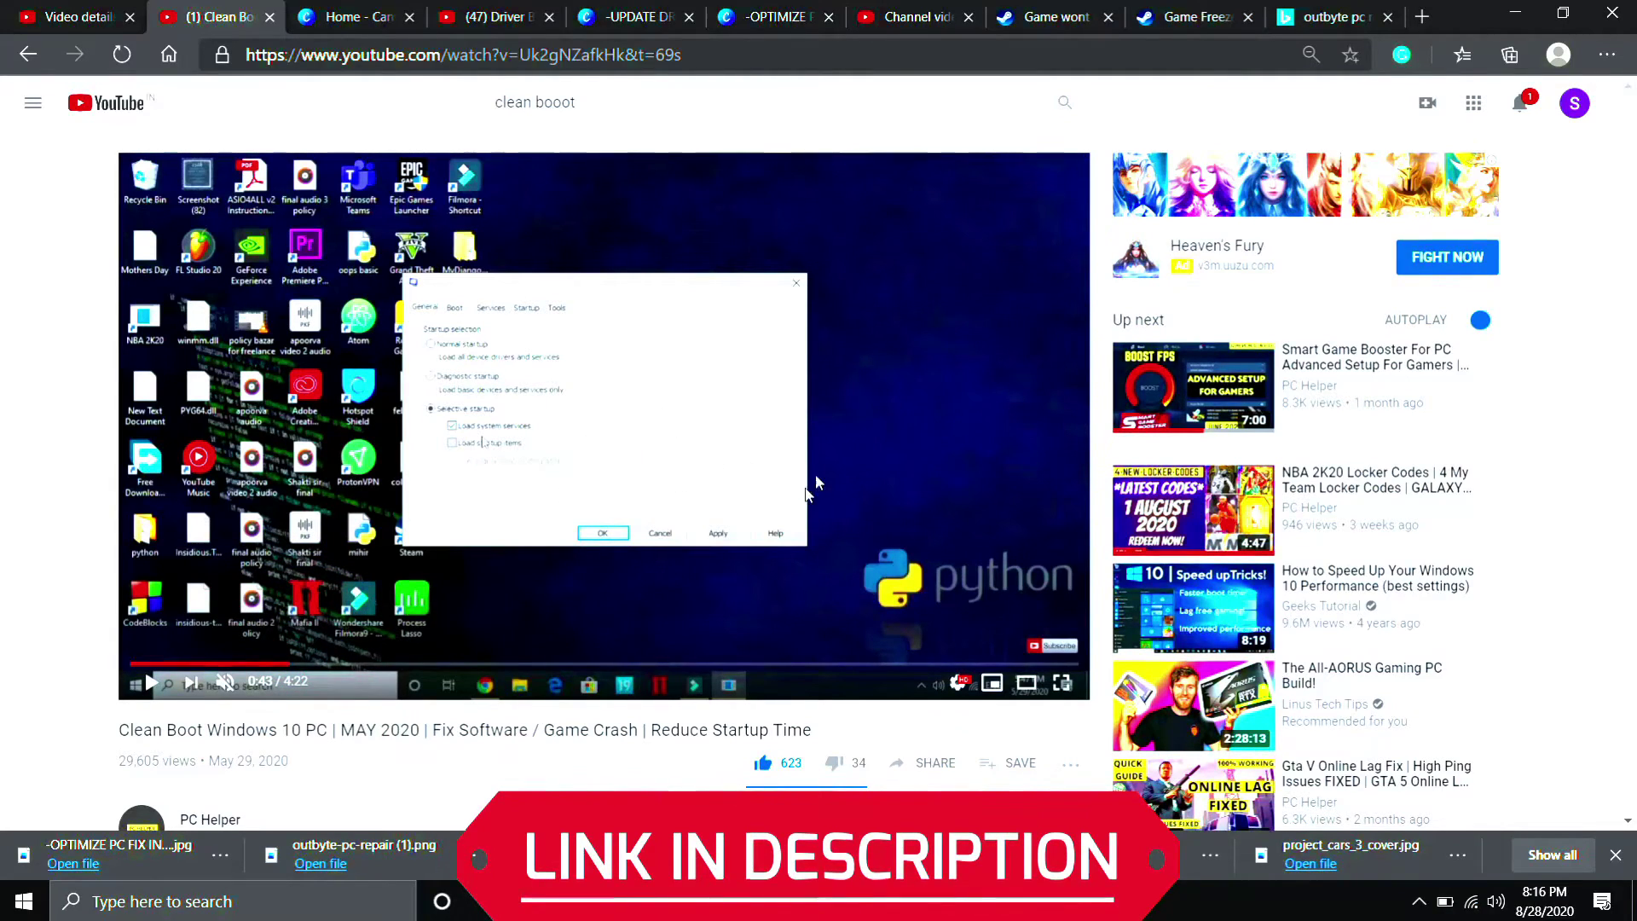
scroll(626, 571, down, 1)
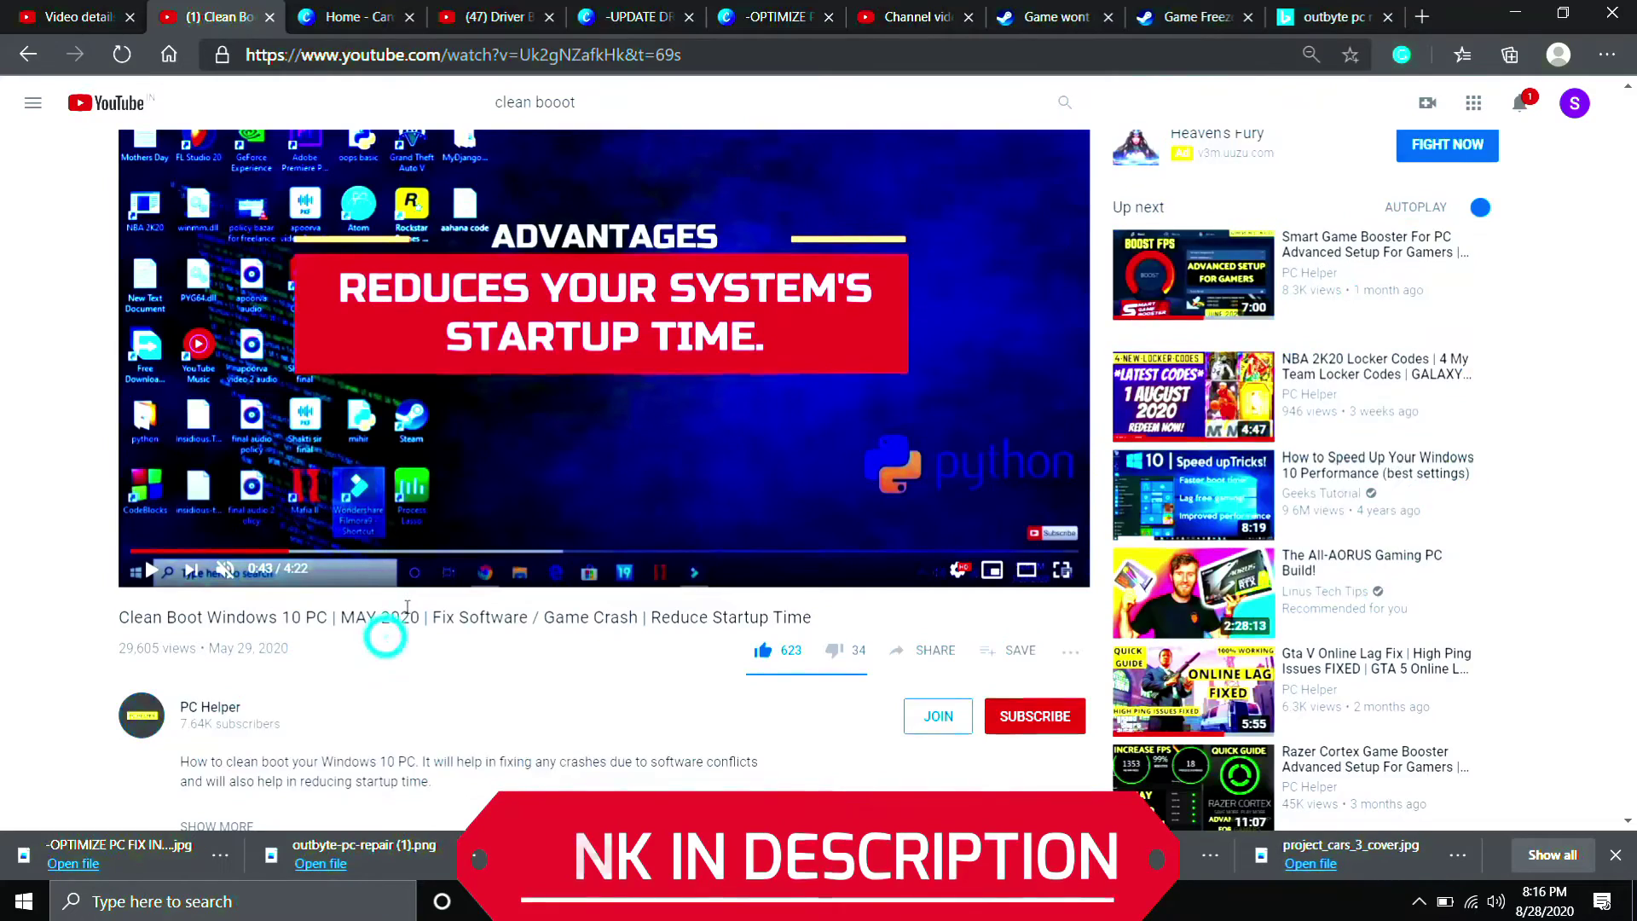
scroll(583, 492, up, 1)
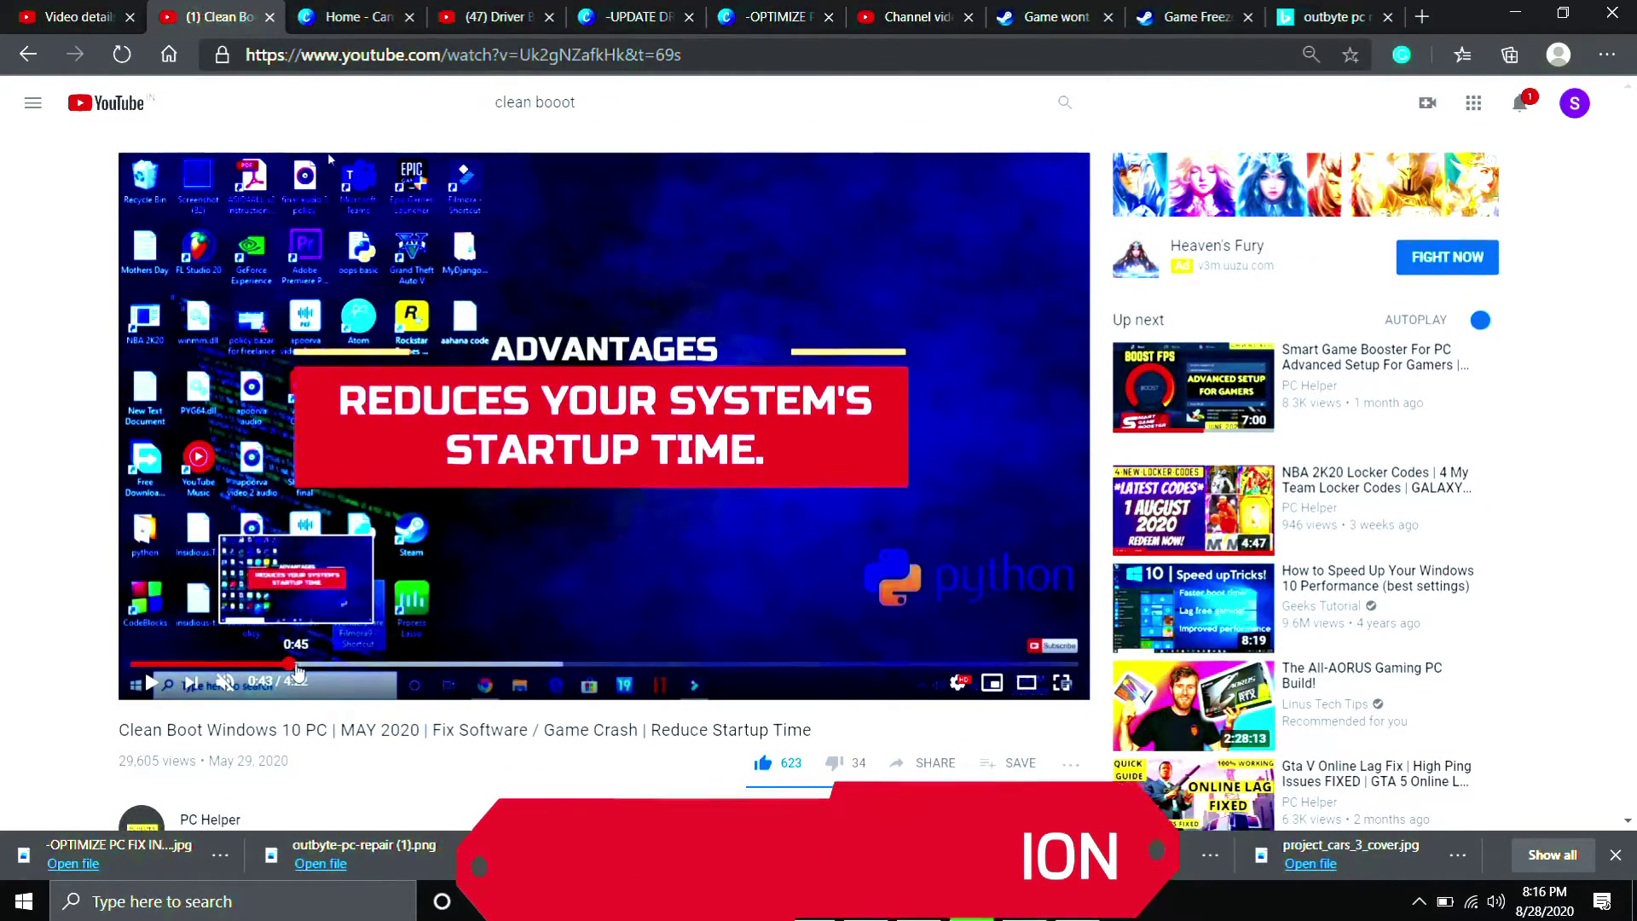
mouse_move(296, 665)
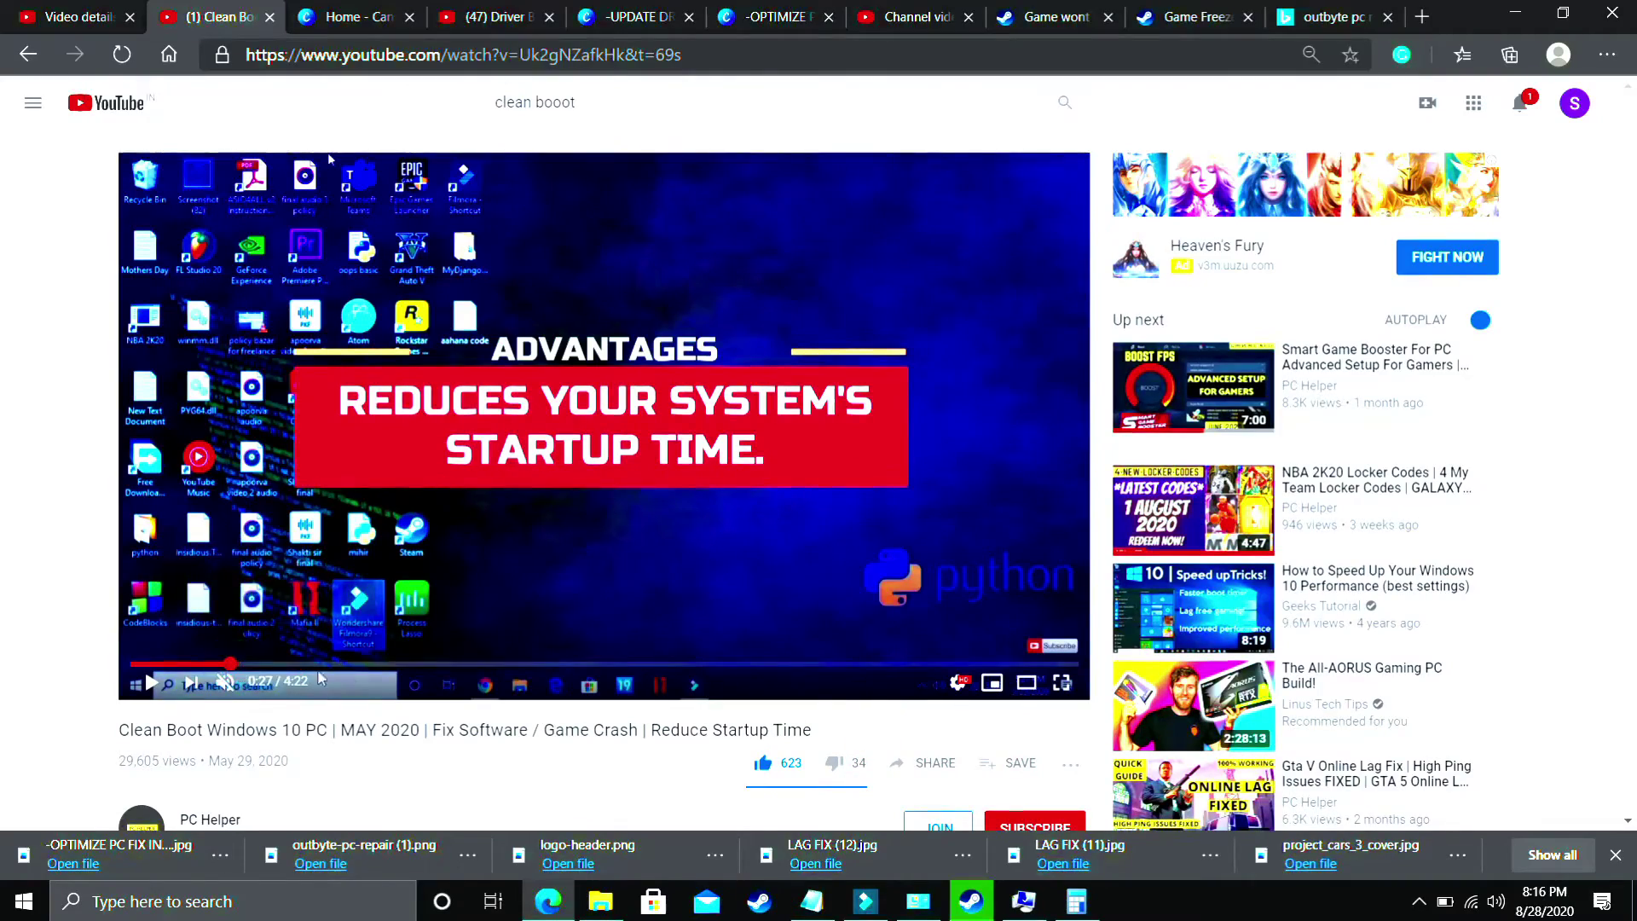
click(231, 664)
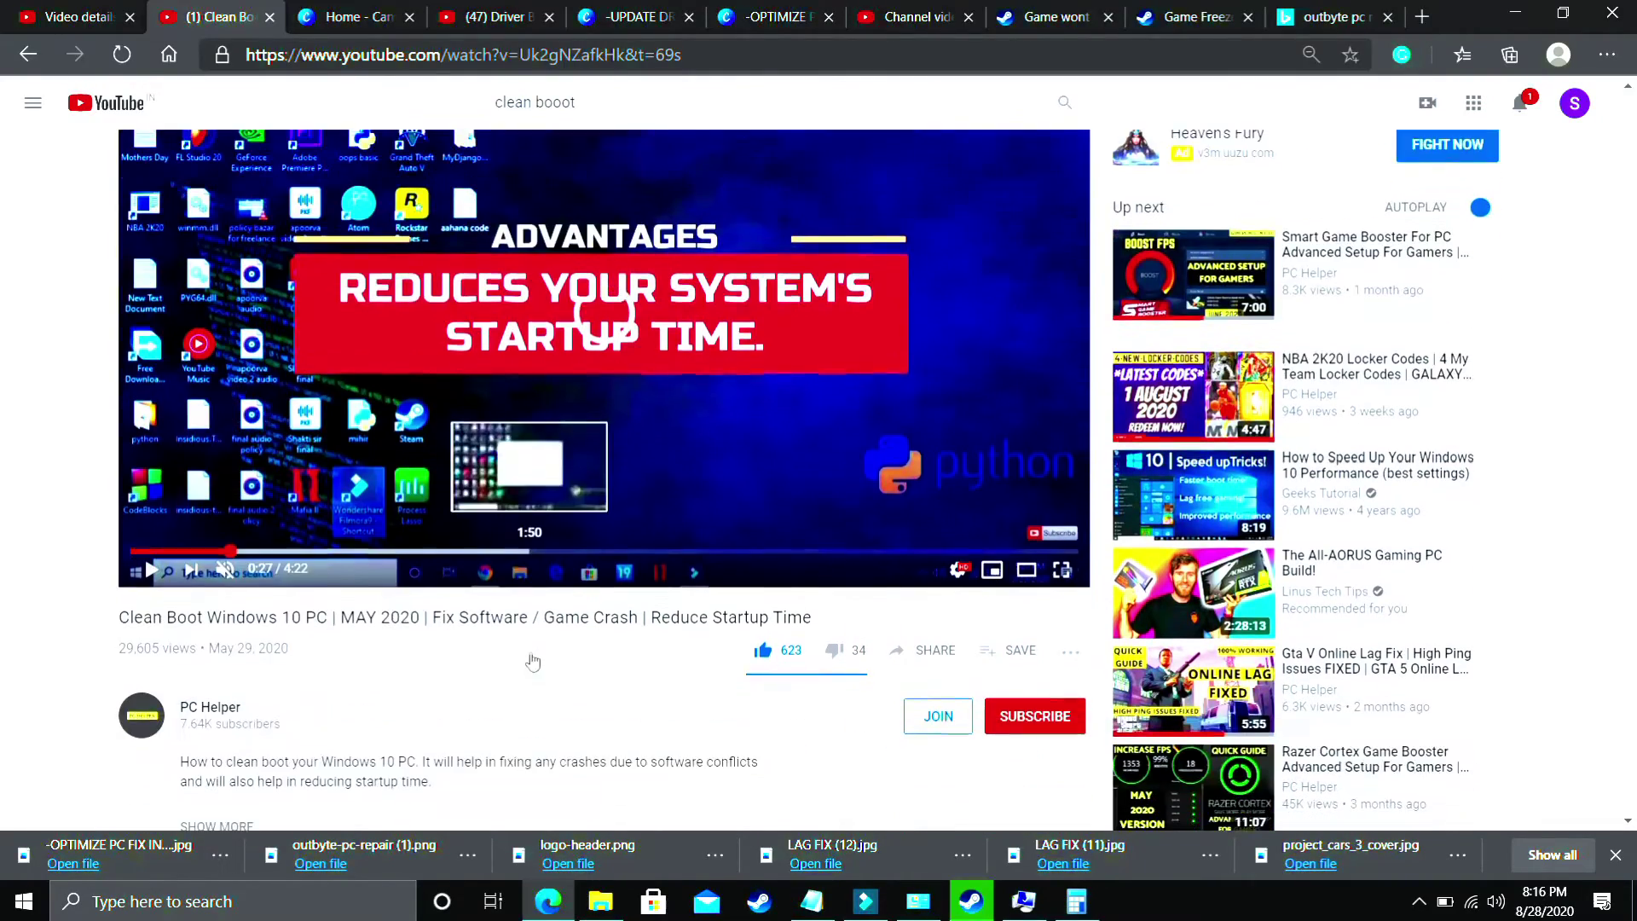
scroll(524, 661, down, 1)
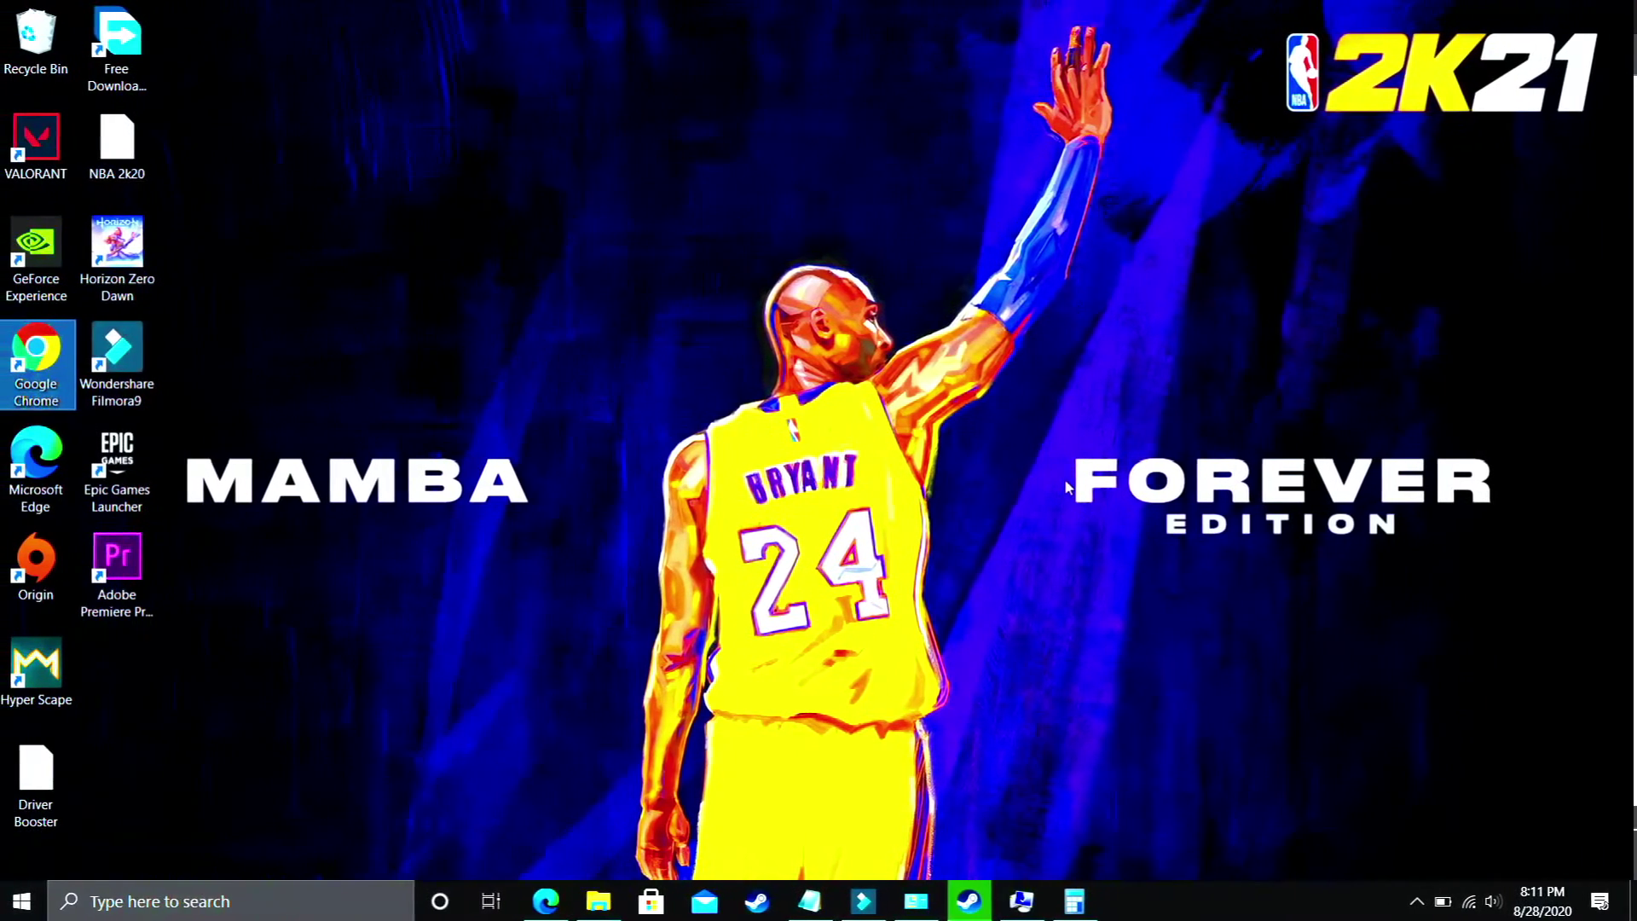